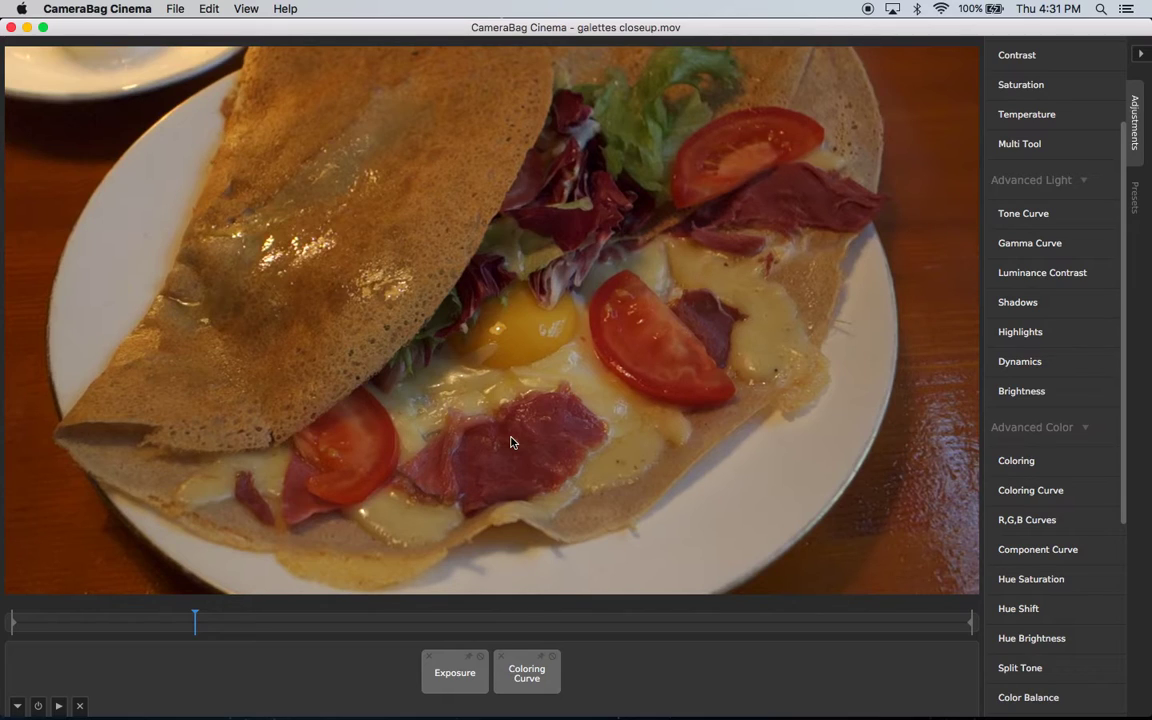
# - Cycle the scope overlay with H through the histogram views until the waveform appears
pyautogui.press('h')
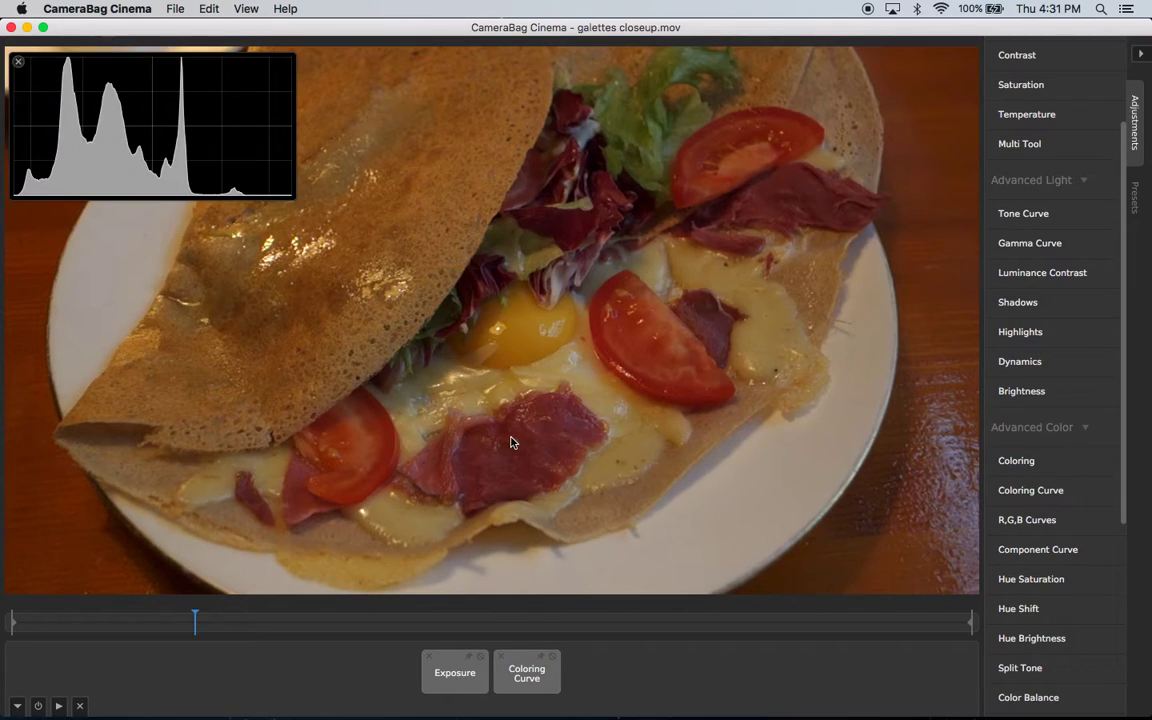
pyautogui.press('h')
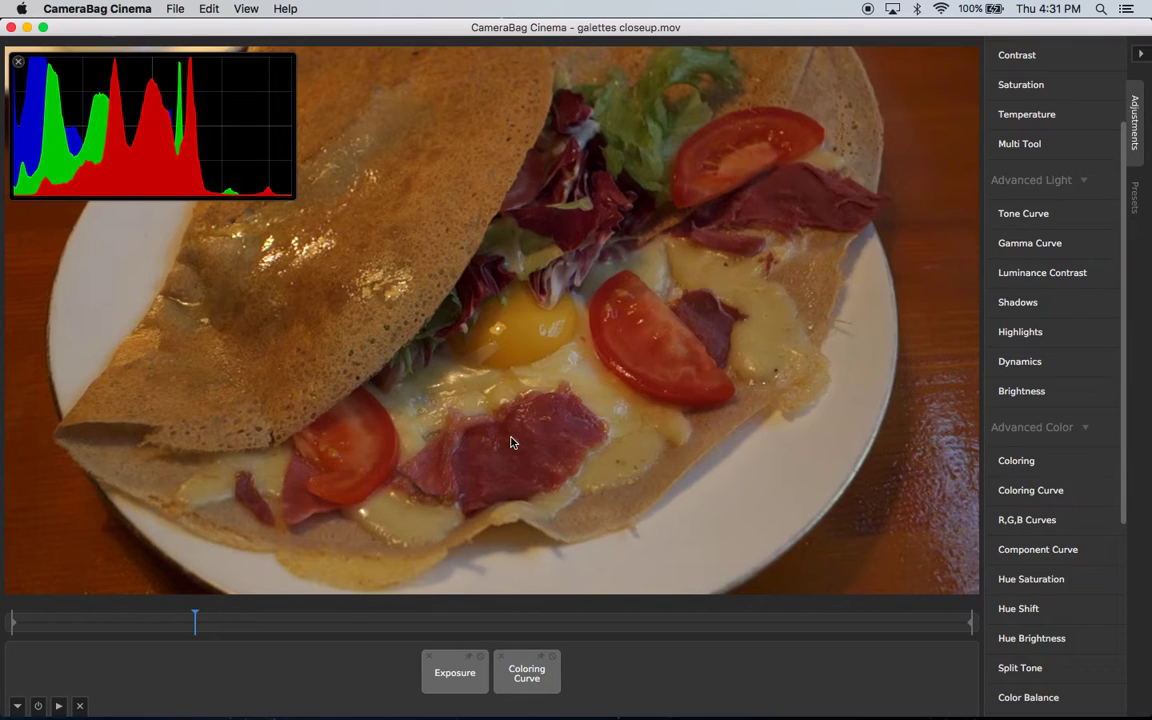
pyautogui.press('h')
pyautogui.press('h')
pyautogui.press('h')
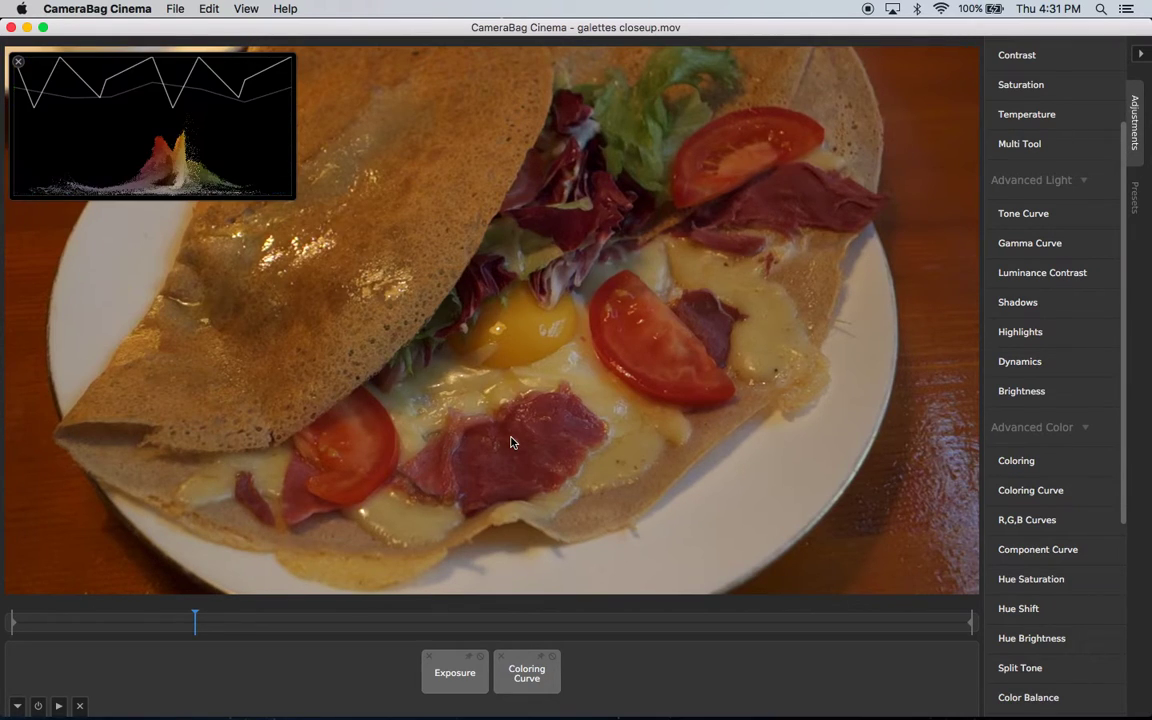
pyautogui.press('h')
pyautogui.press('h')
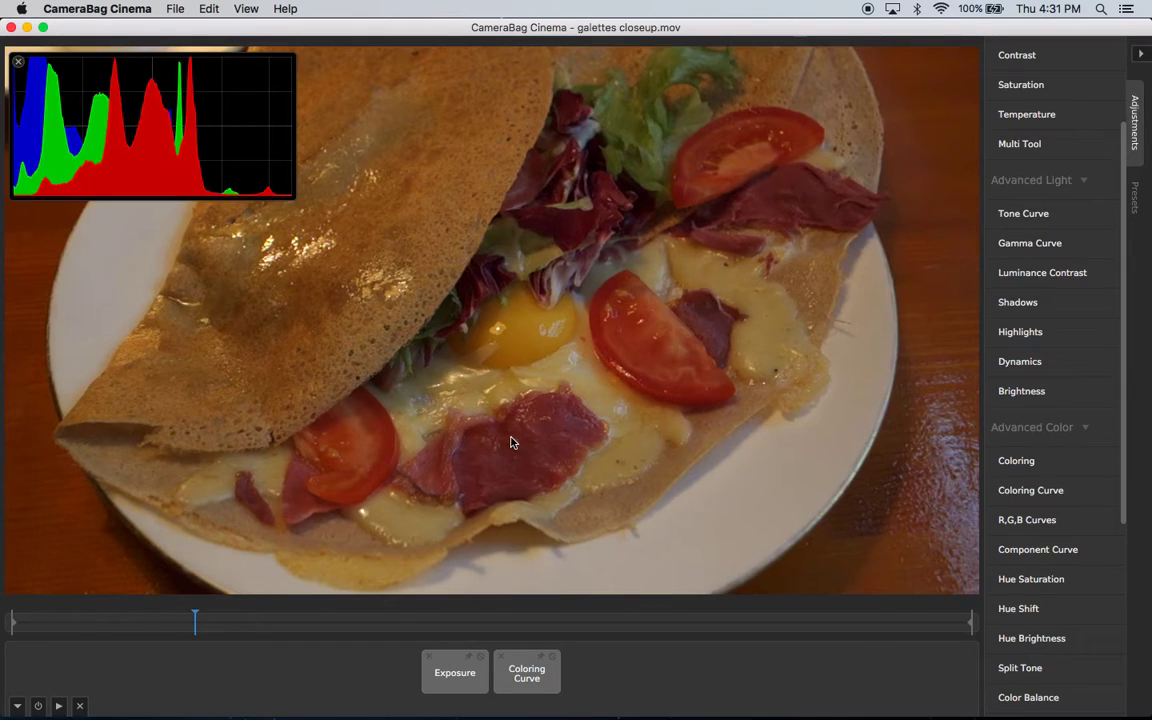
pyautogui.press('h')
pyautogui.press('h')
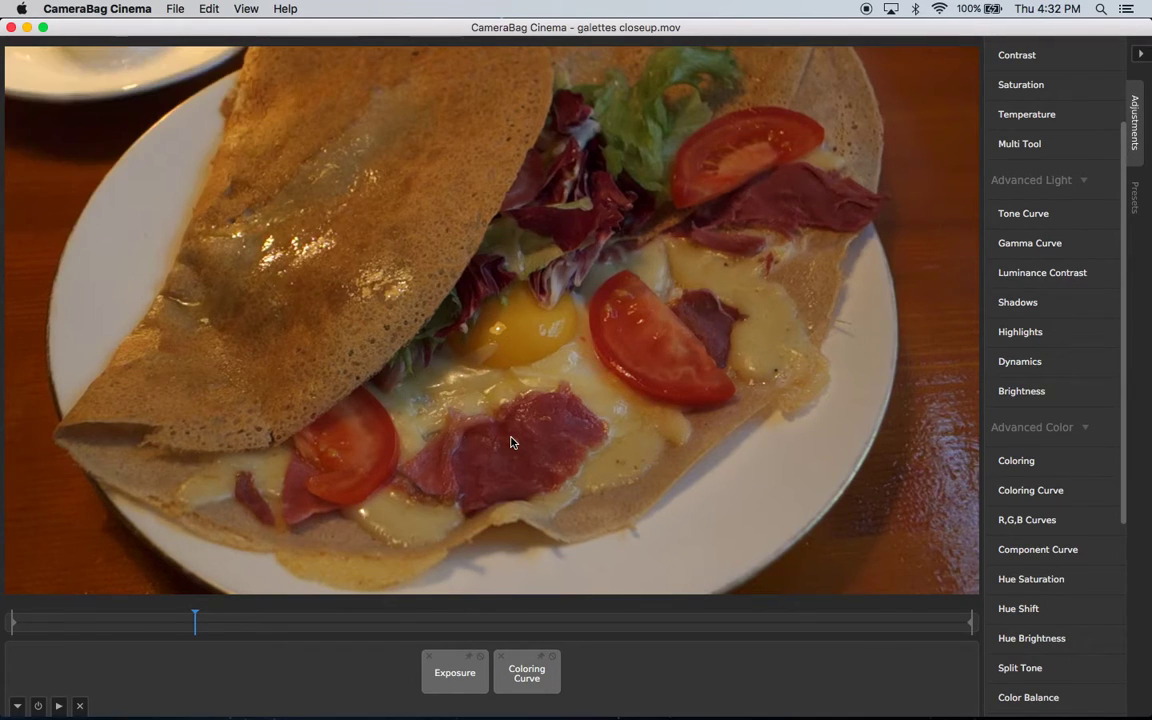
pyautogui.press('h')
pyautogui.press('h')
pyautogui.press('h')
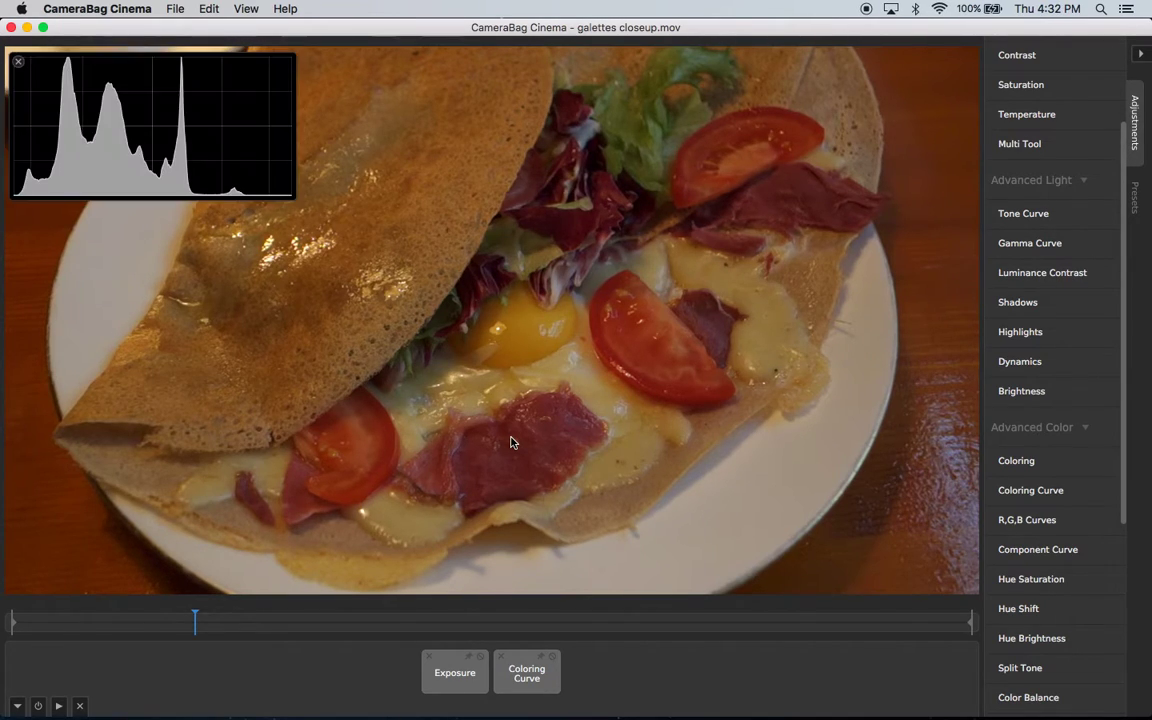
pyautogui.press('h')
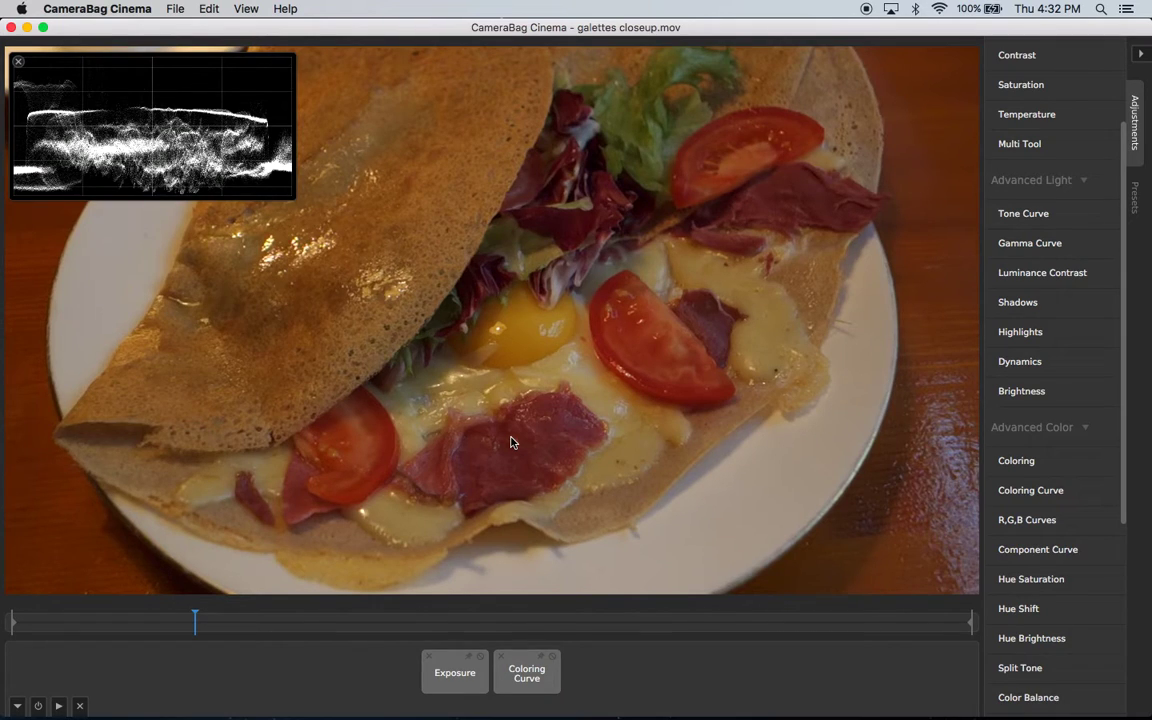
pyautogui.press('h')
pyautogui.press('h')
# - Switch the waveform back to a histogram and enlarge the overlay slightly
pyautogui.click(243, 9)
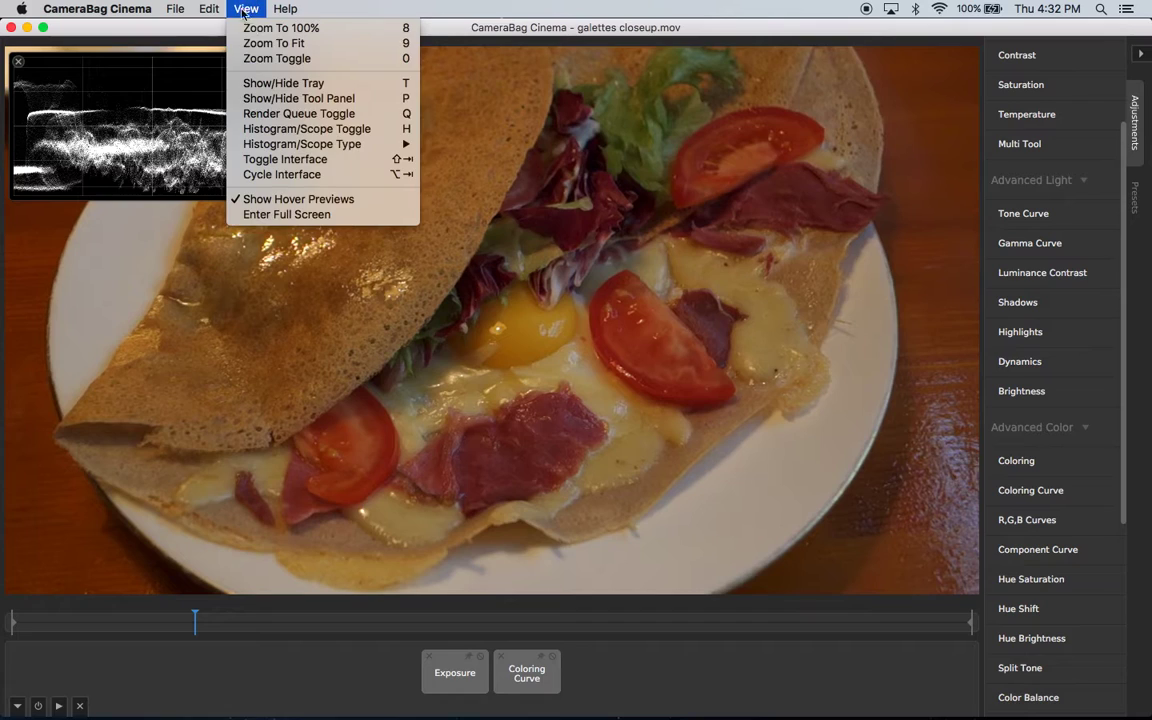
pyautogui.click(252, 8)
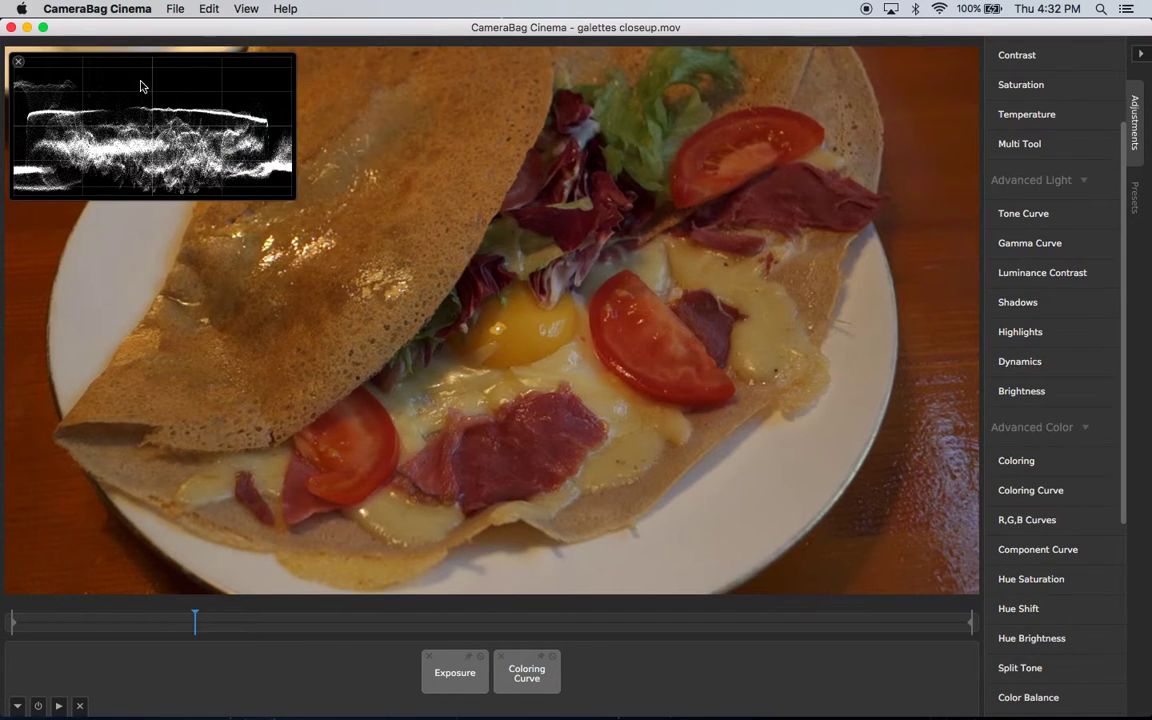
pyautogui.click(140, 97)
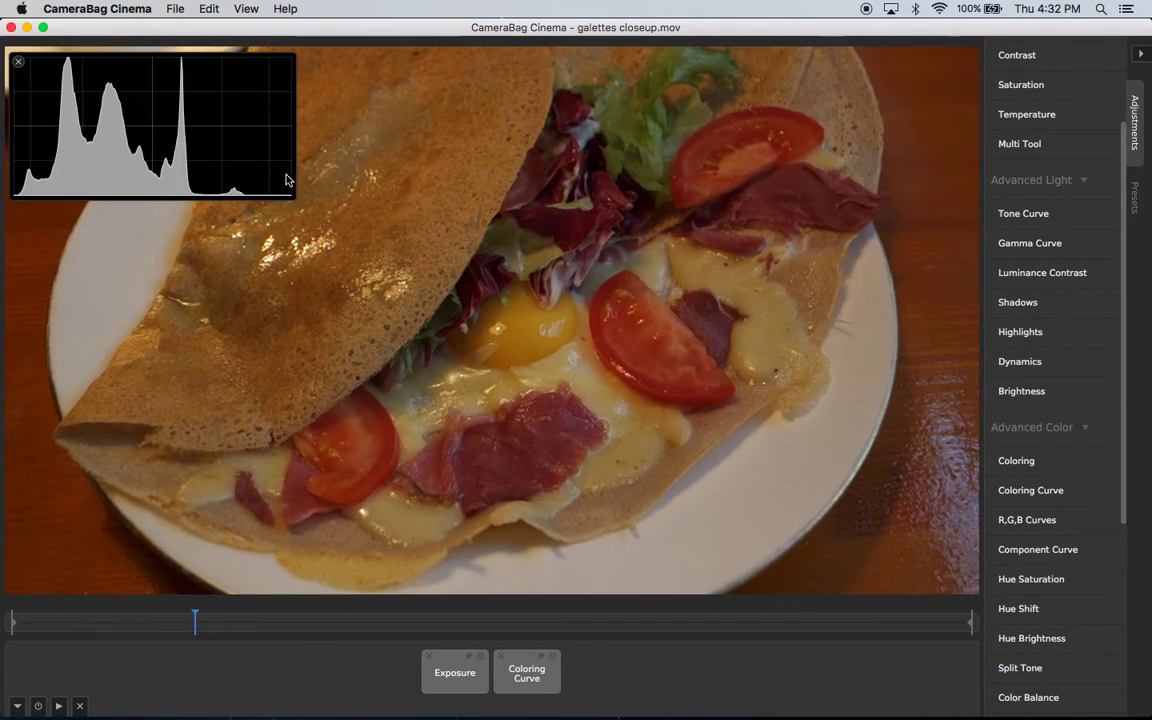
pyautogui.moveTo(292, 196); pyautogui.dragTo(323, 225)
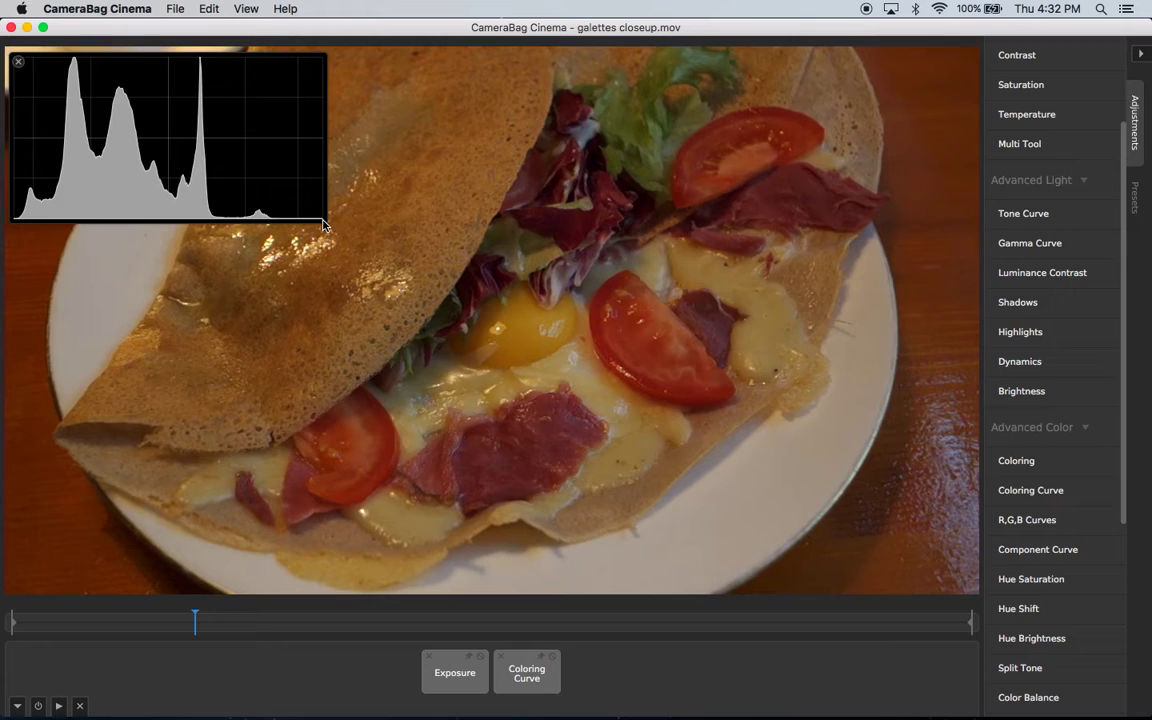
pyautogui.moveTo(323, 225); pyautogui.dragTo(286, 213)
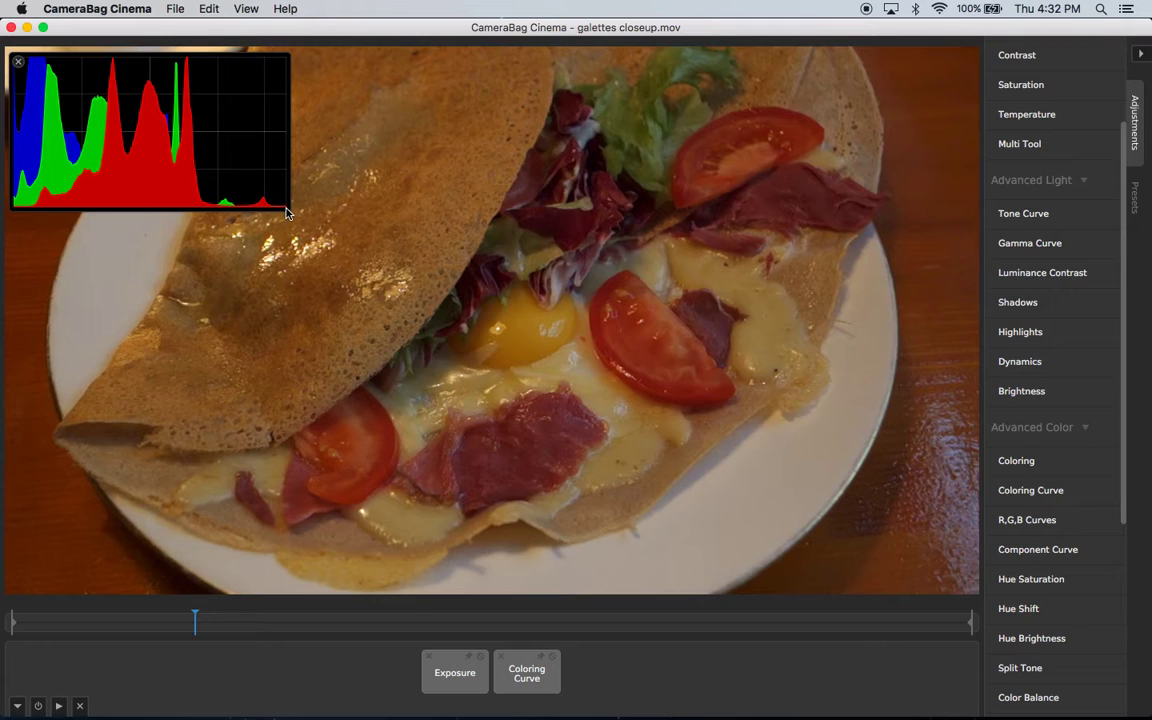
pyautogui.moveTo(286, 209); pyautogui.dragTo(302, 228)
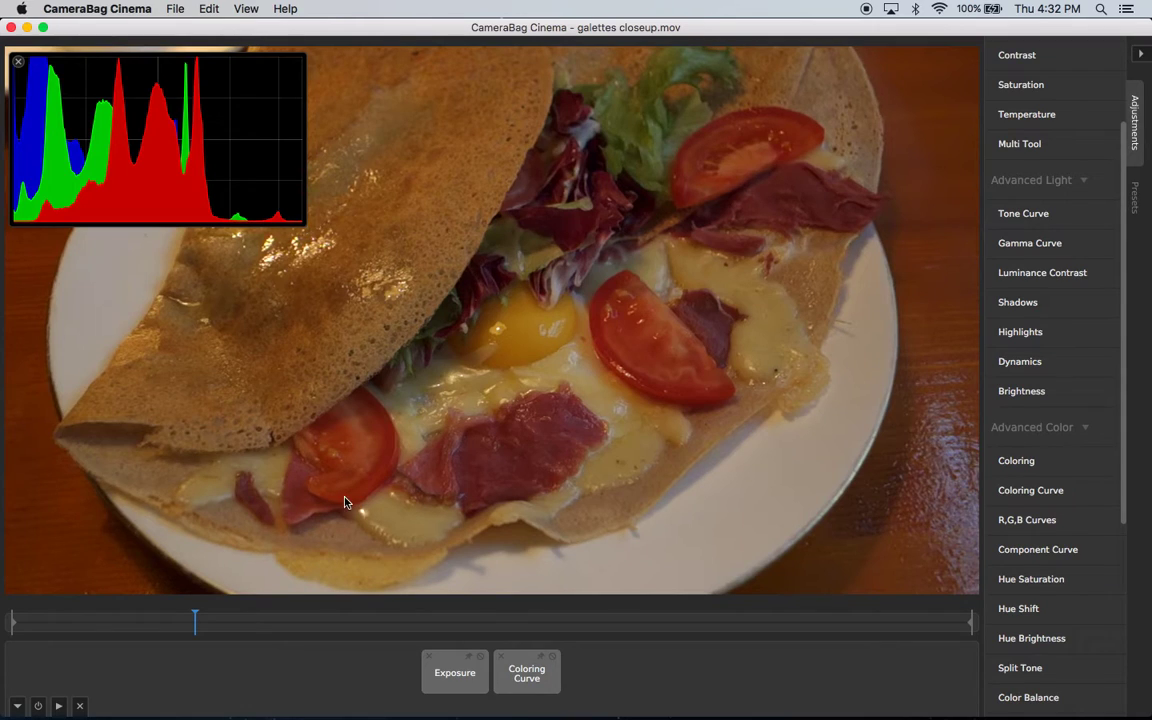
# - Set Exposure's amount to 50.00 and enlarge the luminance histogram over most of the preview
pyautogui.click(450, 678)
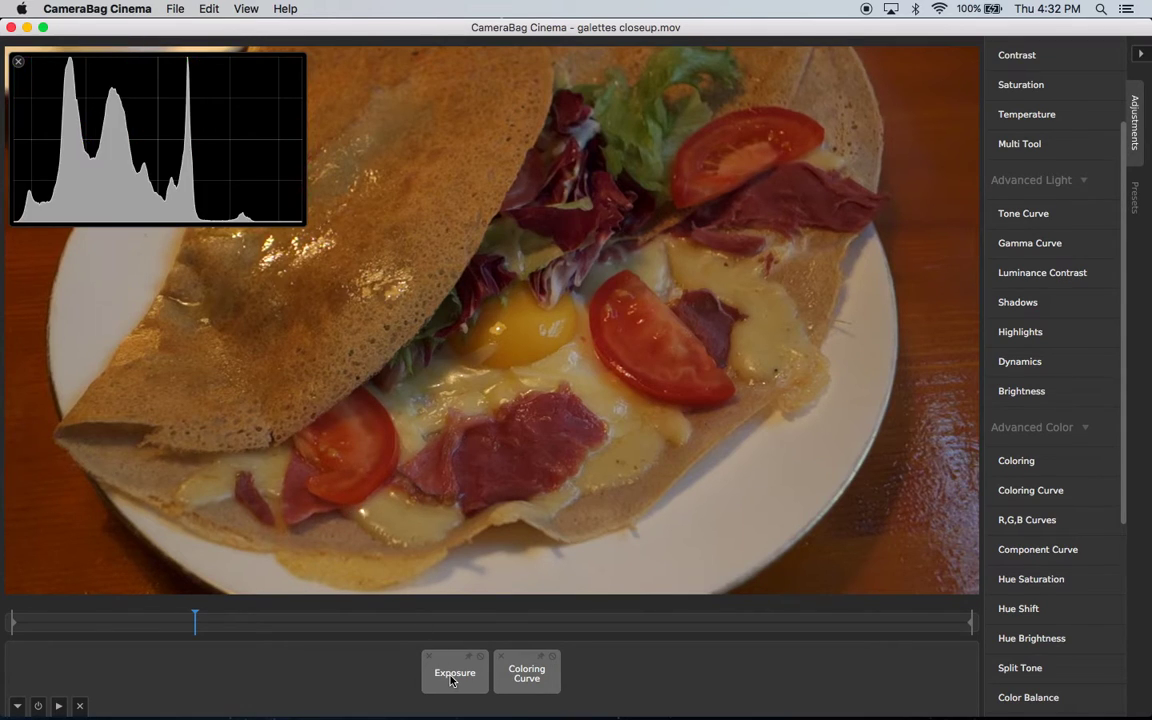
pyautogui.moveTo(487, 570); pyautogui.dragTo(525, 586)
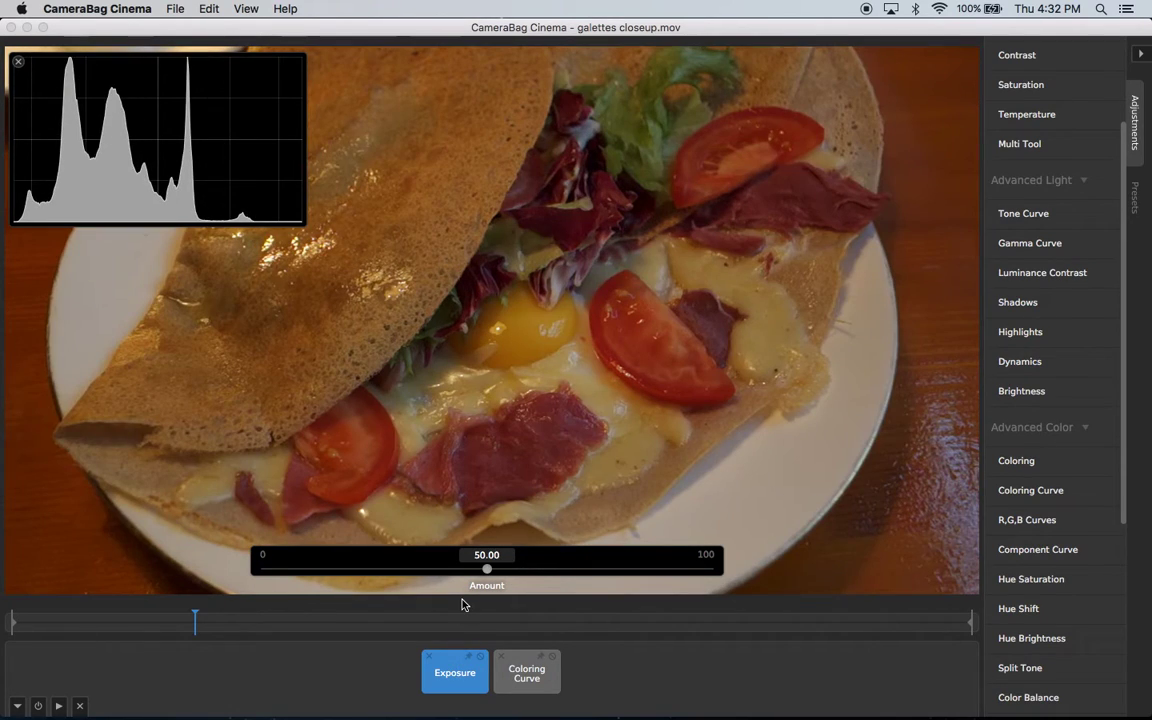
pyautogui.click(375, 661)
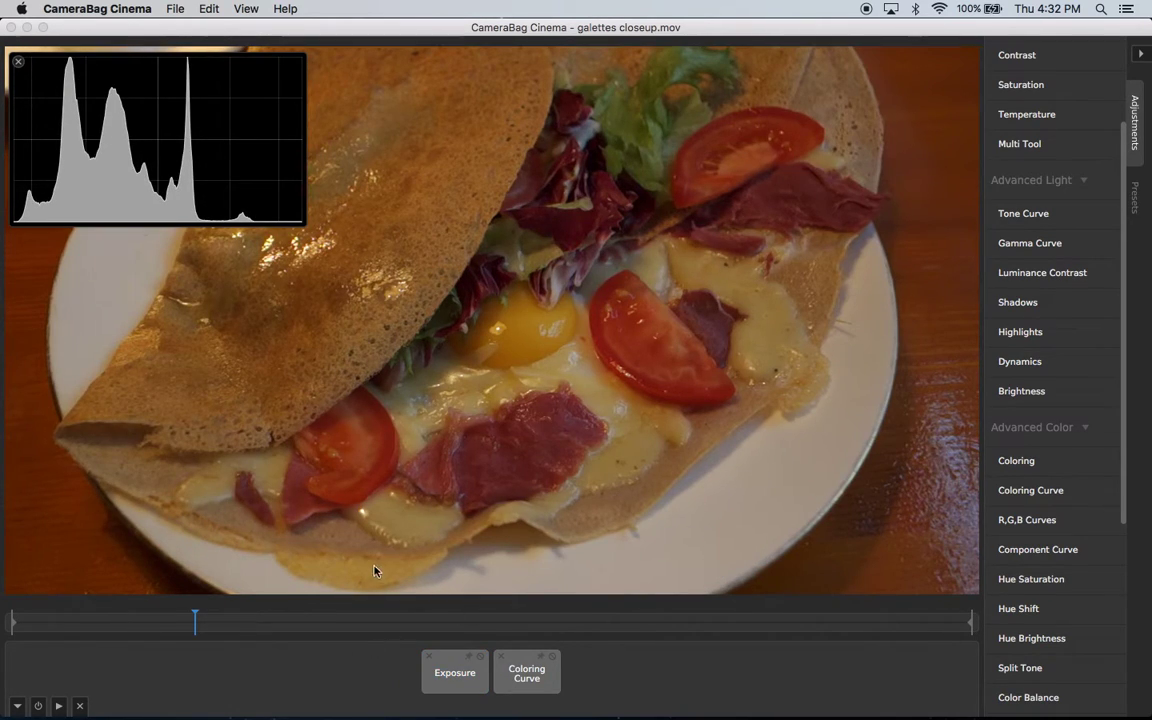
pyautogui.click(460, 676)
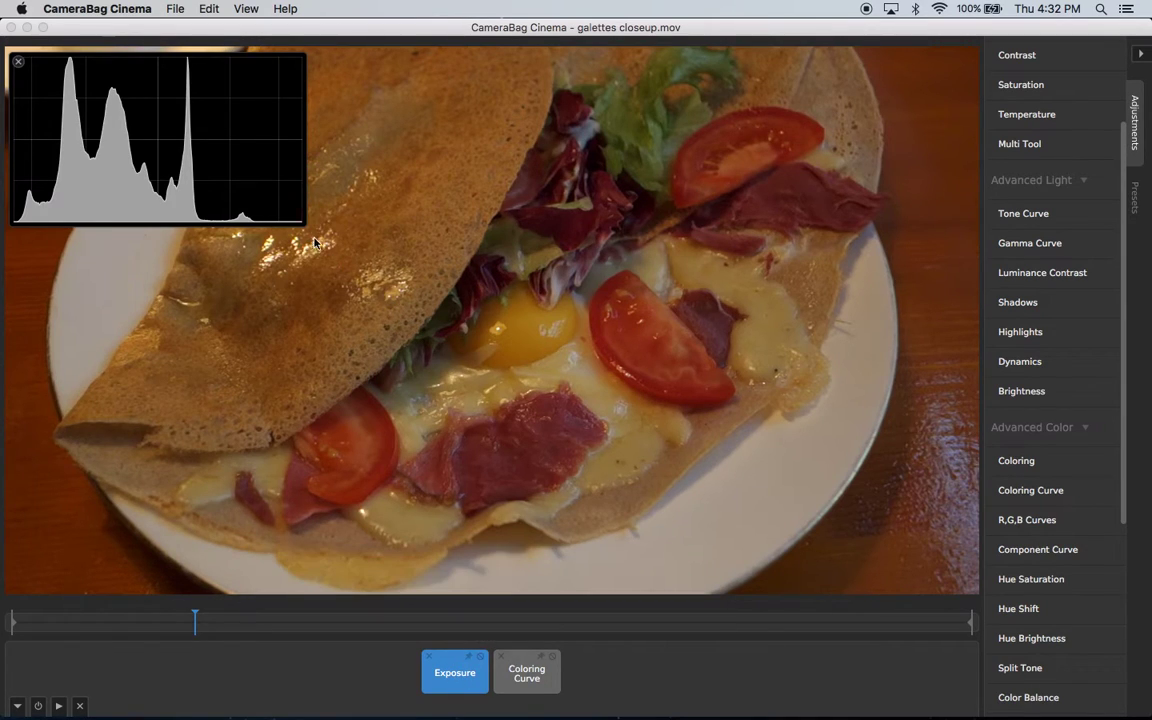
pyautogui.moveTo(302, 229); pyautogui.dragTo(774, 428)
# - Nudge Exposure down slightly and resize the histogram, toggling it between RGB and luminance
pyautogui.moveTo(468, 686)
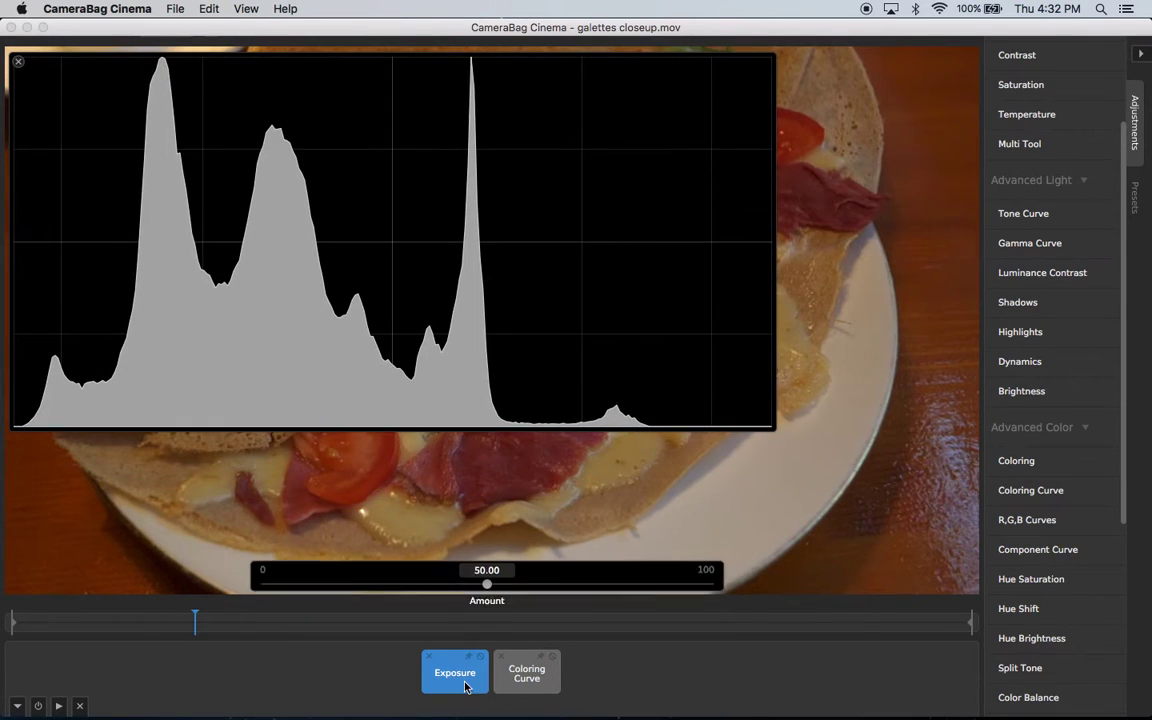
pyautogui.moveTo(488, 572)
pyautogui.mouseDown()
pyautogui.moveTo(452, 566)
pyautogui.moveTo(489, 567)
pyautogui.mouseUp()
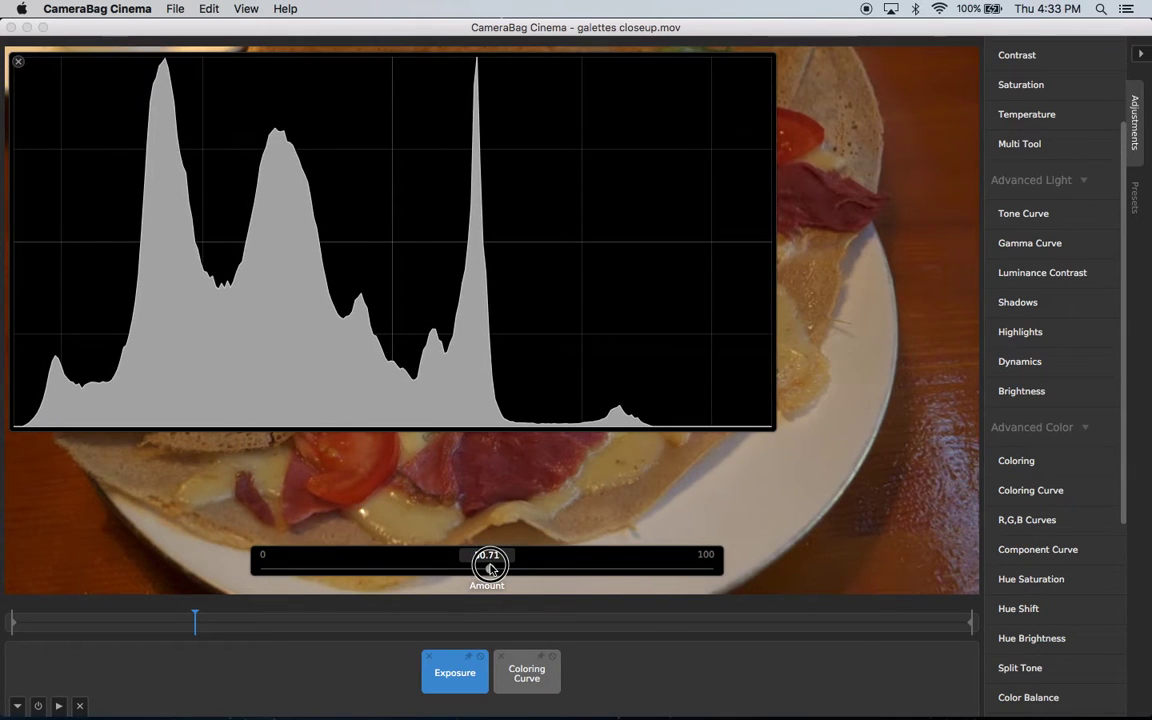
pyautogui.moveTo(766, 425); pyautogui.dragTo(795, 481)
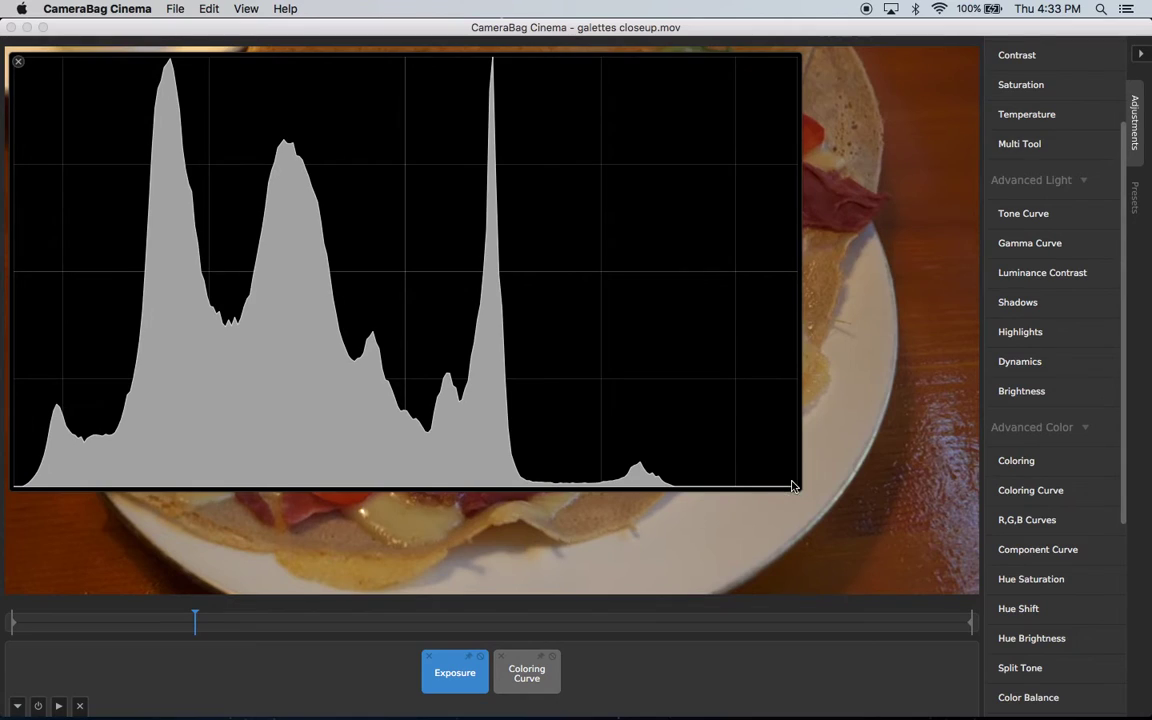
pyautogui.click(728, 484)
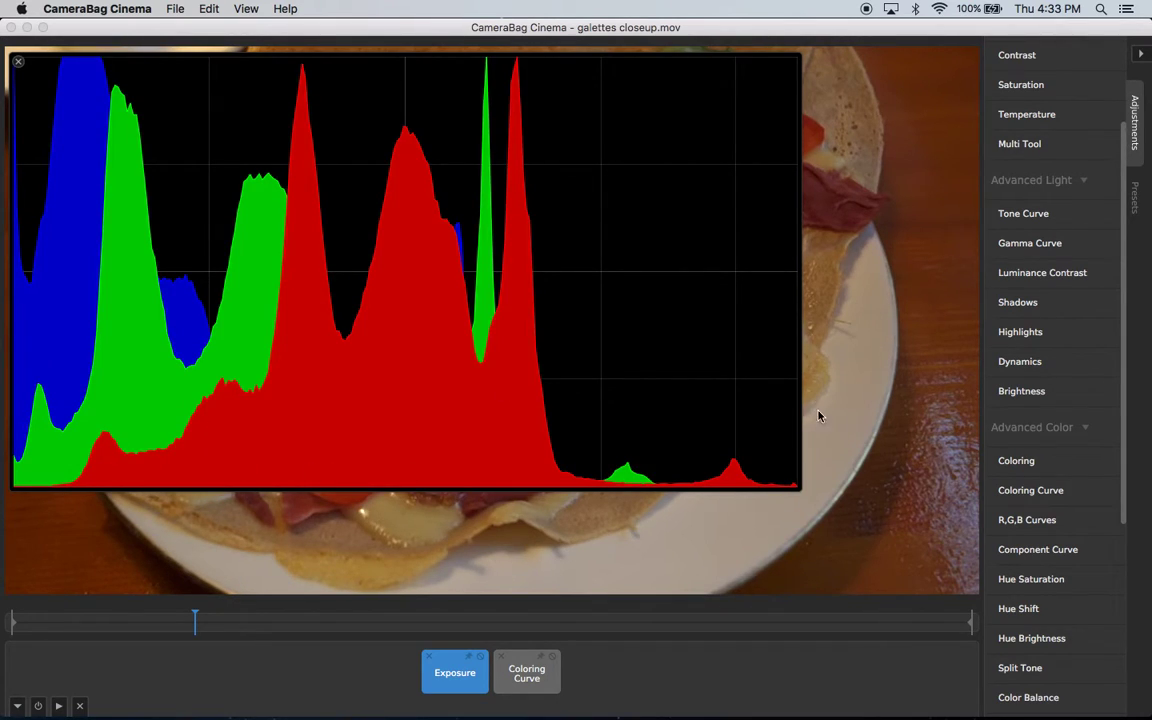
pyautogui.moveTo(798, 488); pyautogui.dragTo(331, 196)
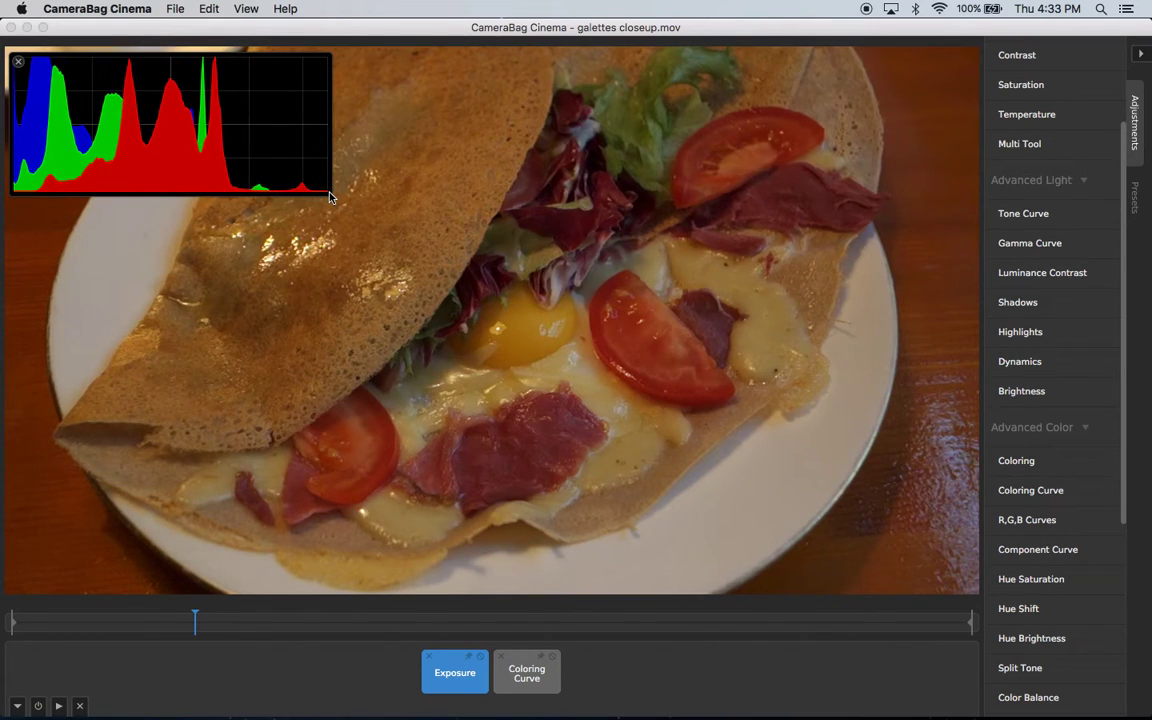
pyautogui.moveTo(330, 196); pyautogui.dragTo(635, 406)
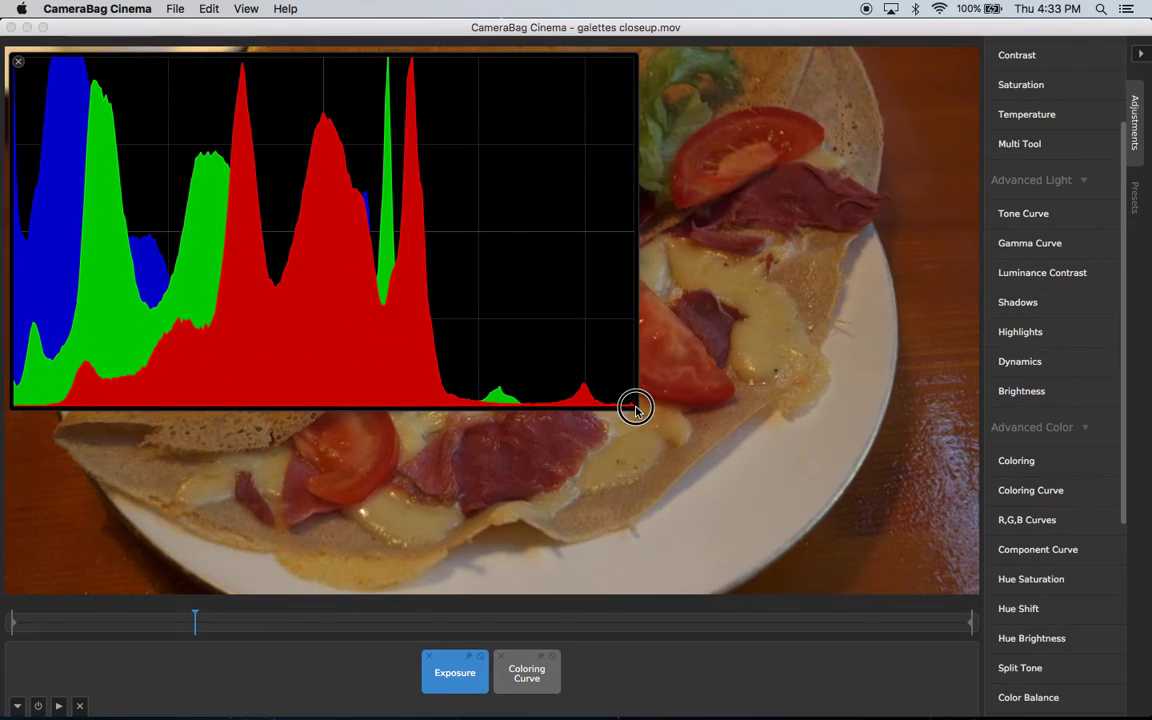
pyautogui.click(585, 289)
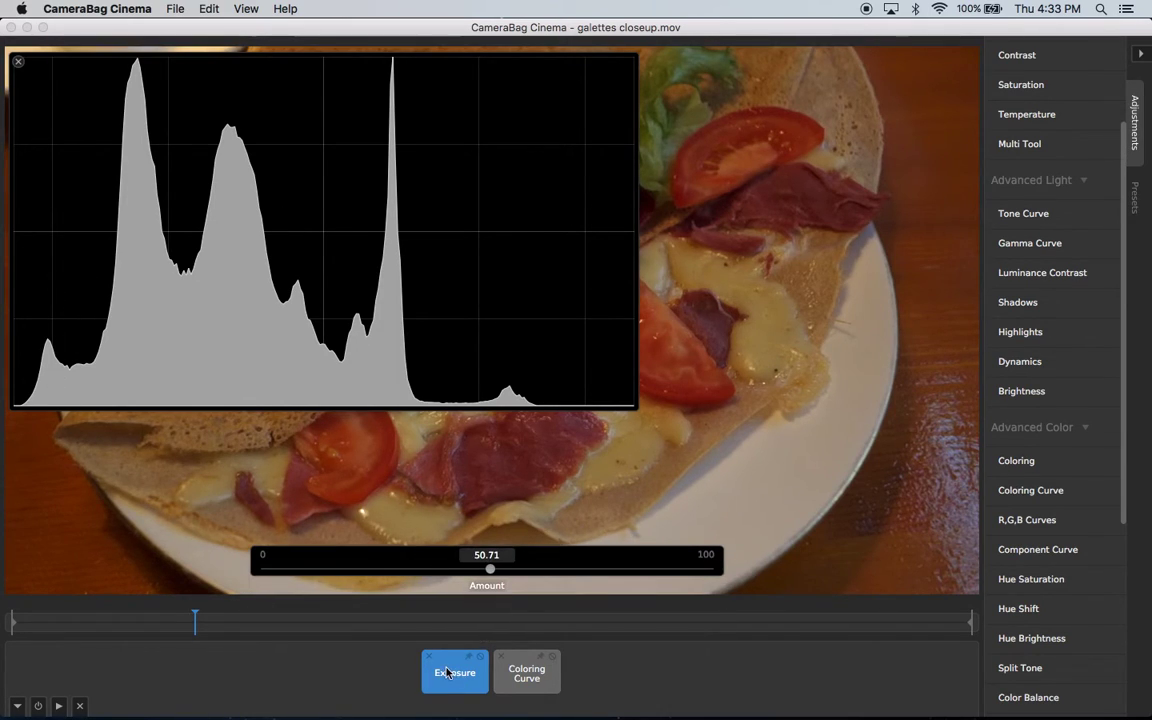
# - Try a Tone Curve with raised shadows, remove it, and shrink the histogram
pyautogui.click(391, 669)
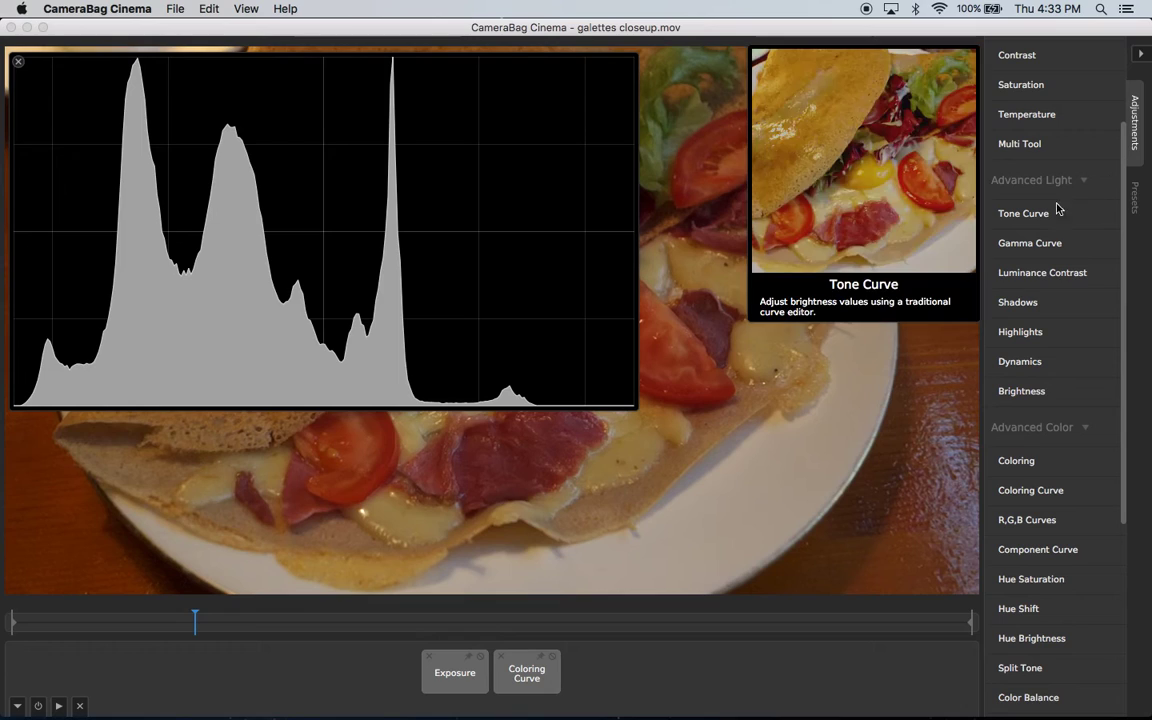
pyautogui.click(1022, 214)
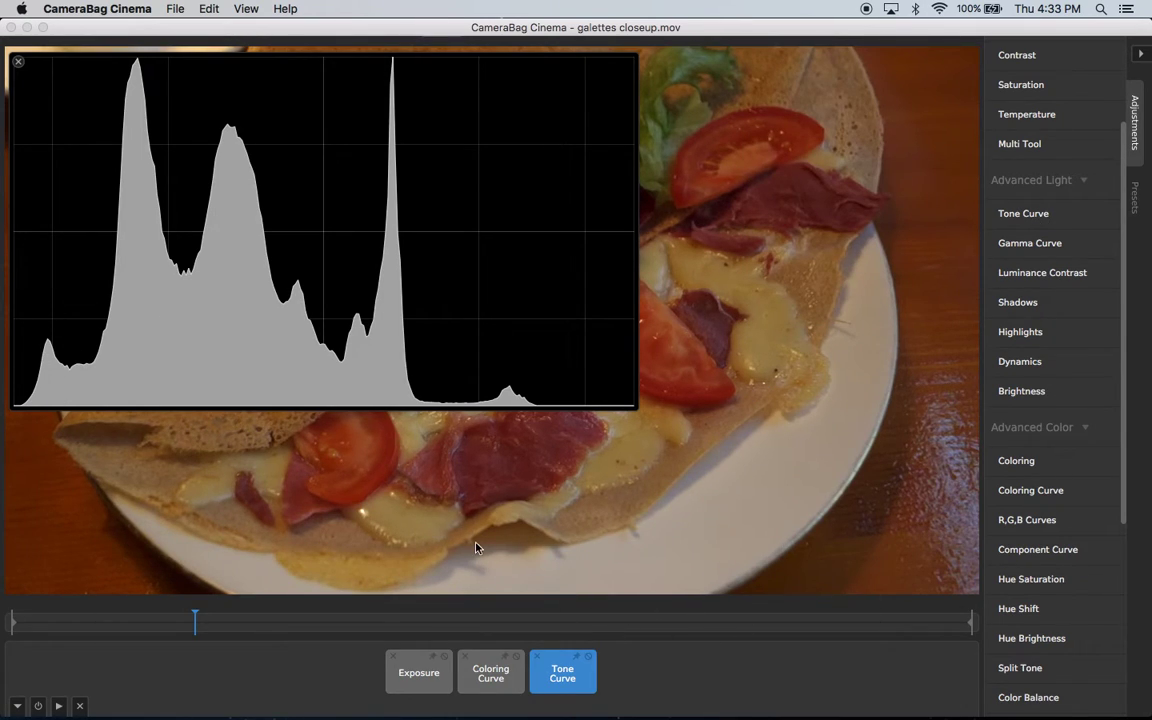
pyautogui.moveTo(580, 568); pyautogui.dragTo(580, 563)
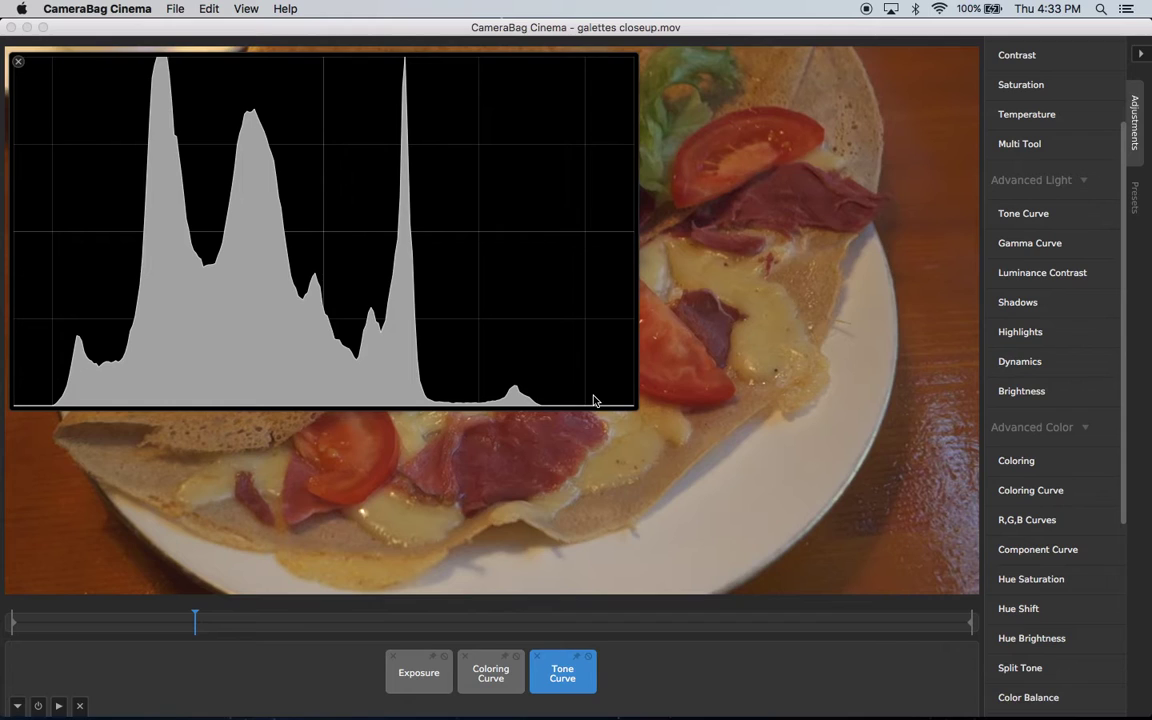
pyautogui.moveTo(600, 687)
pyautogui.click(538, 657)
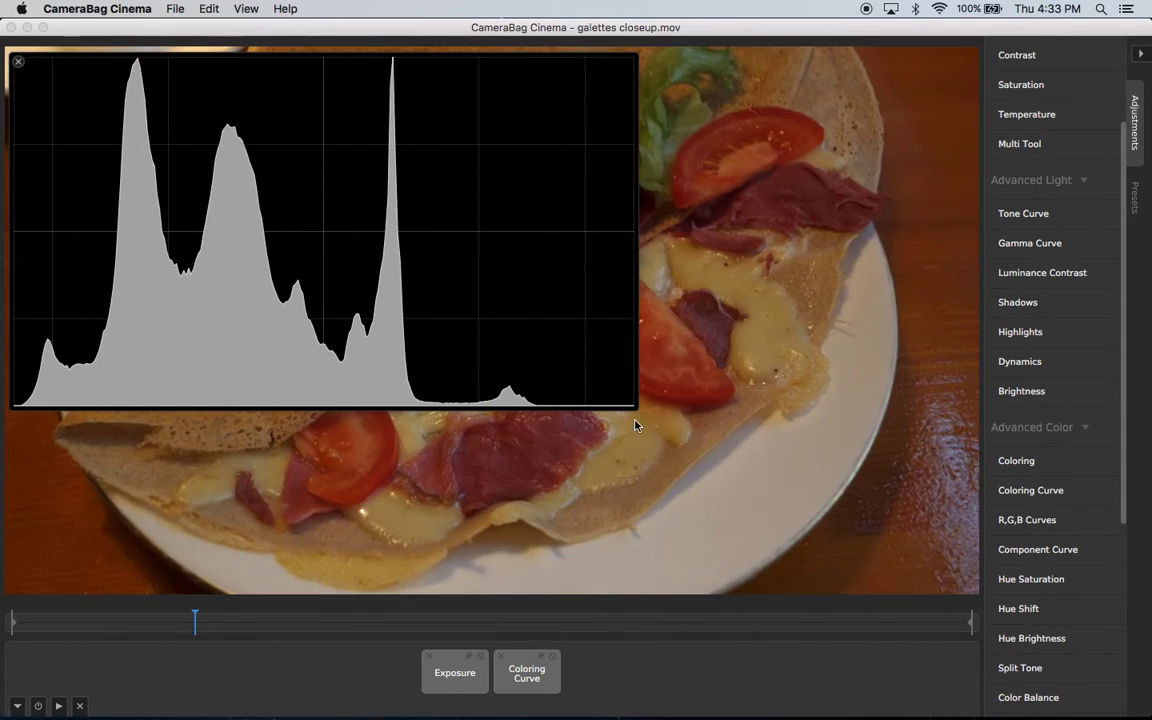
pyautogui.moveTo(634, 405); pyautogui.dragTo(389, 223)
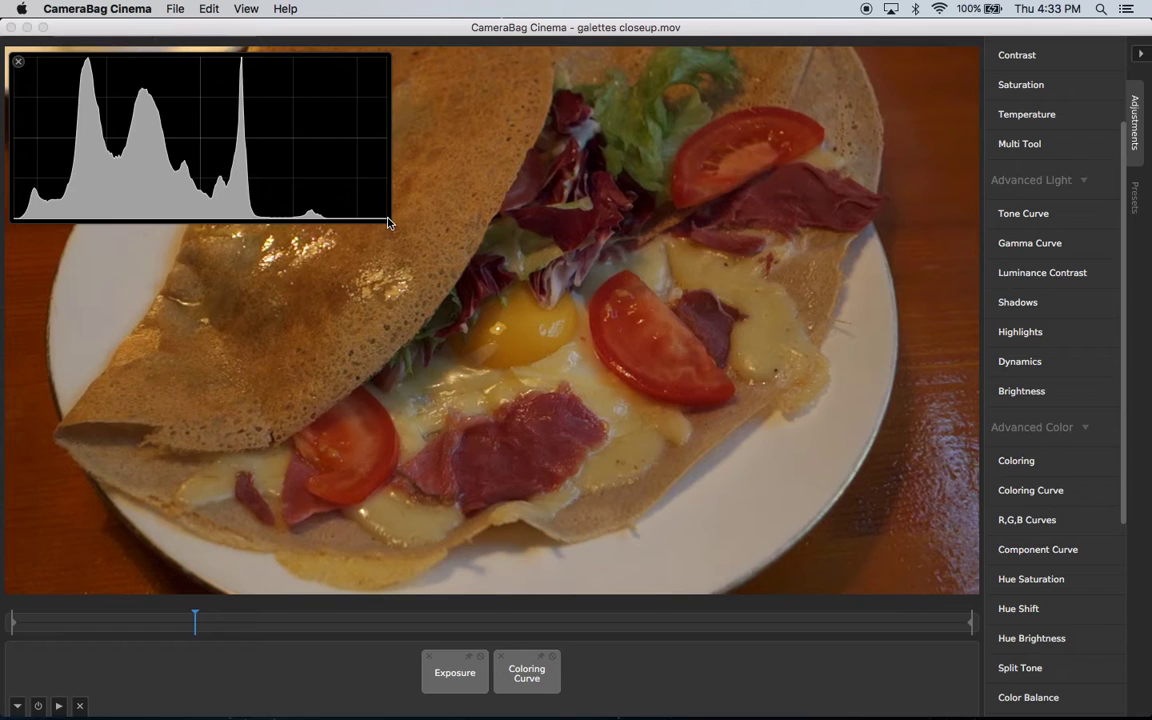
# - Switch the scope to a waveform and stretch it across nearly the full video width
pyautogui.click(389, 222)
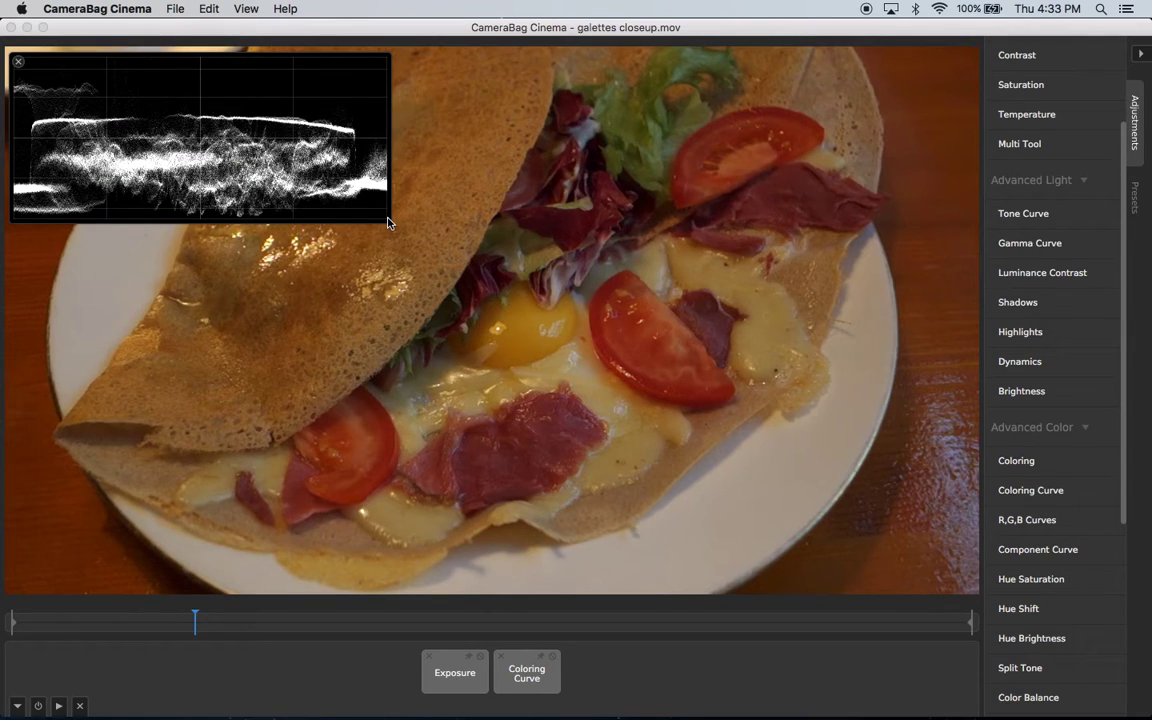
pyautogui.moveTo(280, 88); pyautogui.dragTo(275, 85)
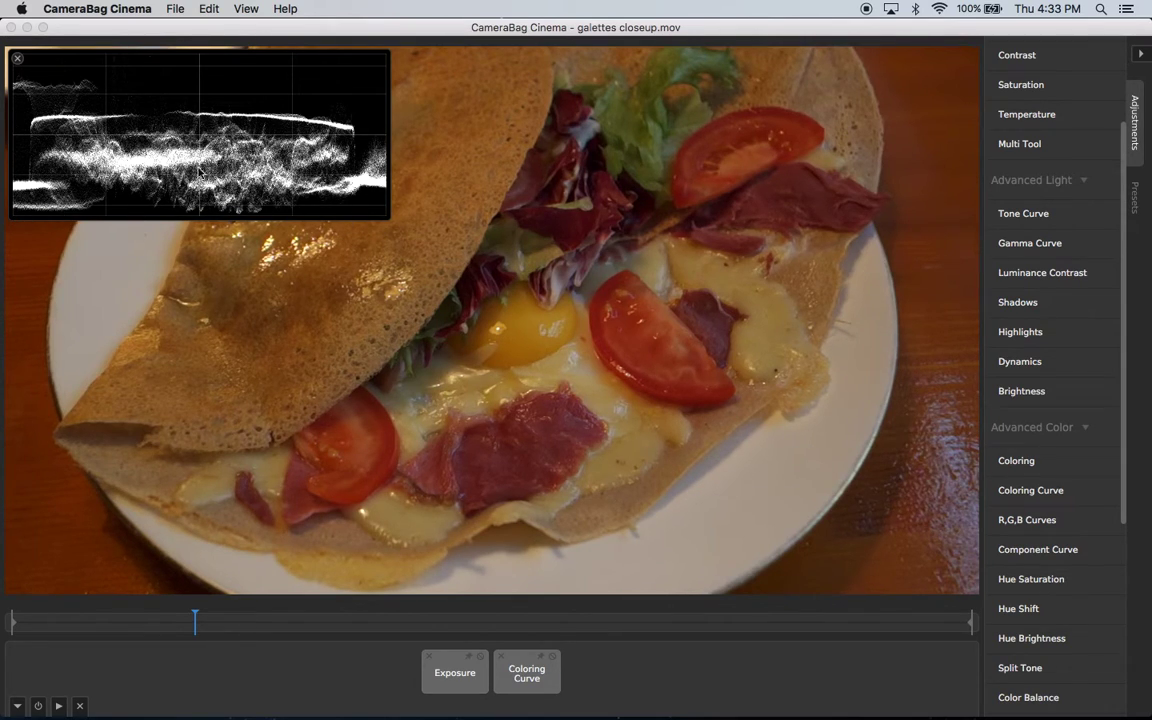
pyautogui.moveTo(382, 217); pyautogui.dragTo(998, 214)
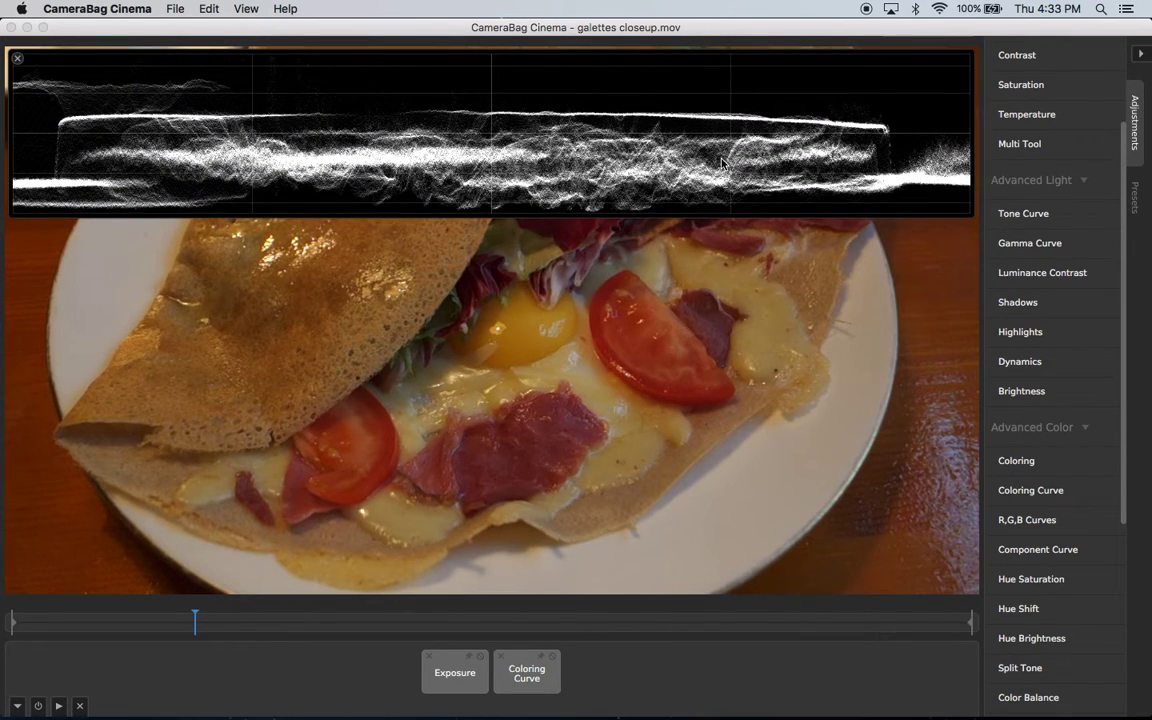
pyautogui.moveTo(715, 141); pyautogui.dragTo(734, 122)
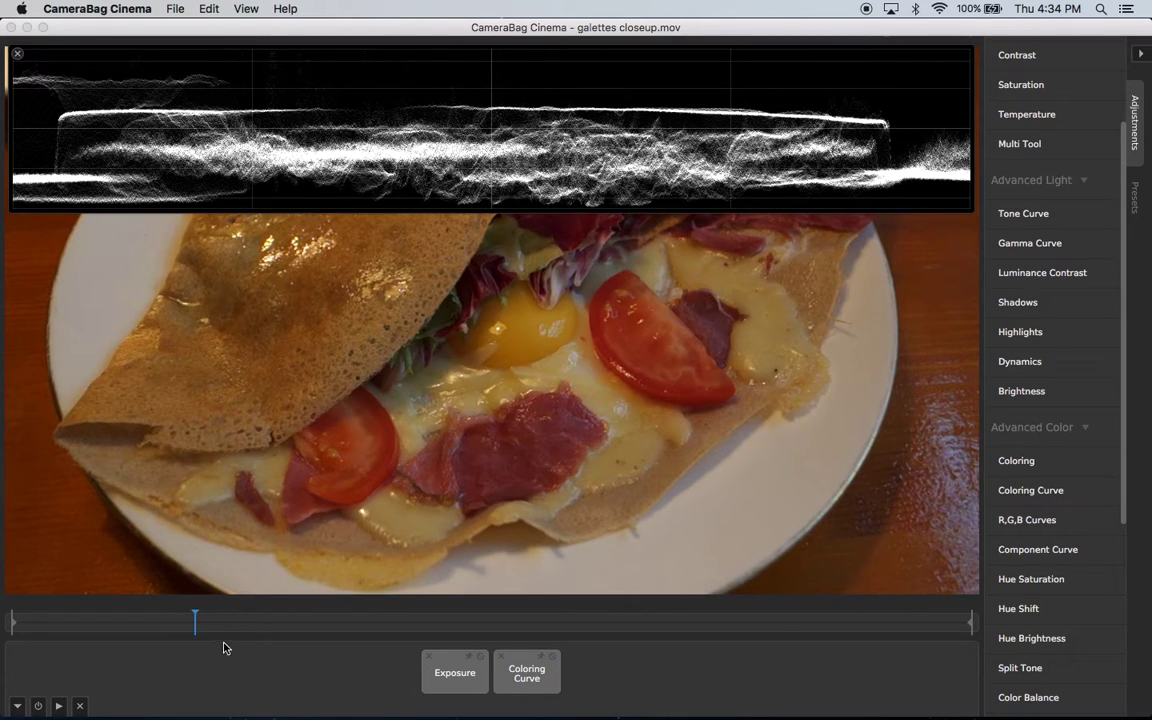
# - Step the clip back and forth a few frames, then select Coloring Curve (RGB 63, 34, 0, Colorize)
pyautogui.press('space')
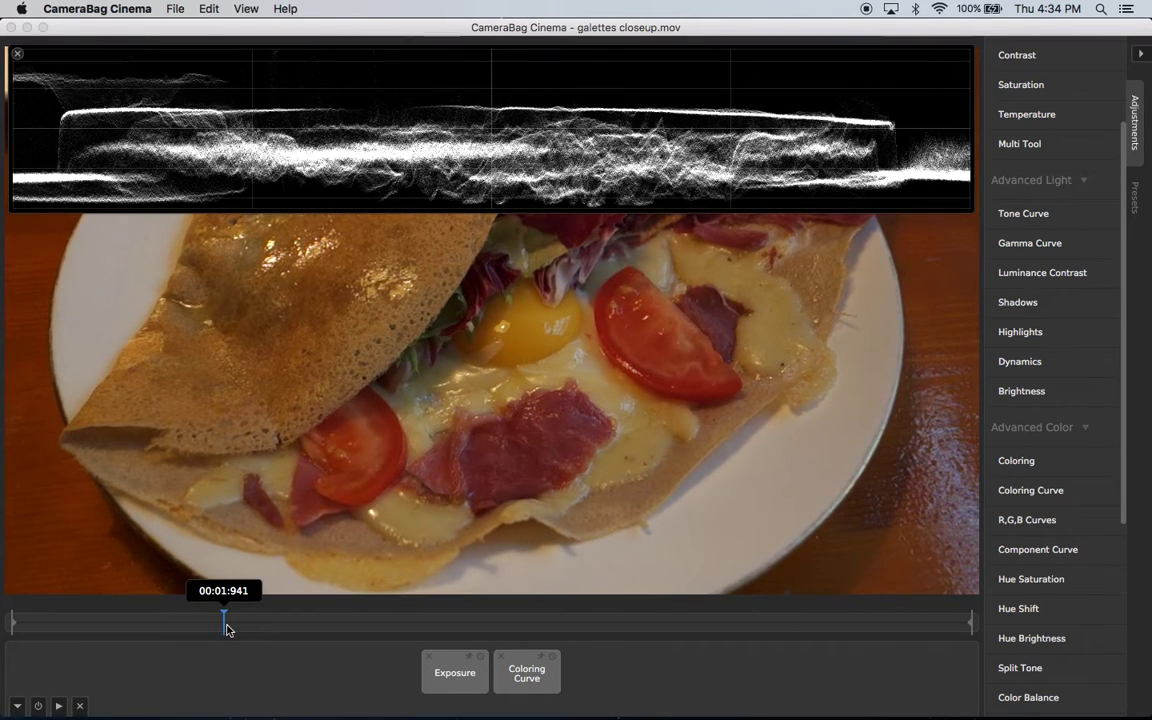
pyautogui.press('Left')
pyautogui.press('Left')
pyautogui.press('Left')
pyautogui.press('Left')
pyautogui.press('Left')
pyautogui.press('Left')
pyautogui.press('Left')
pyautogui.press('Left')
pyautogui.press('Left')
pyautogui.press('Left')
pyautogui.press('Left')
pyautogui.press('Left')
pyautogui.press('Left')
pyautogui.press('Left')
pyautogui.press('Left')
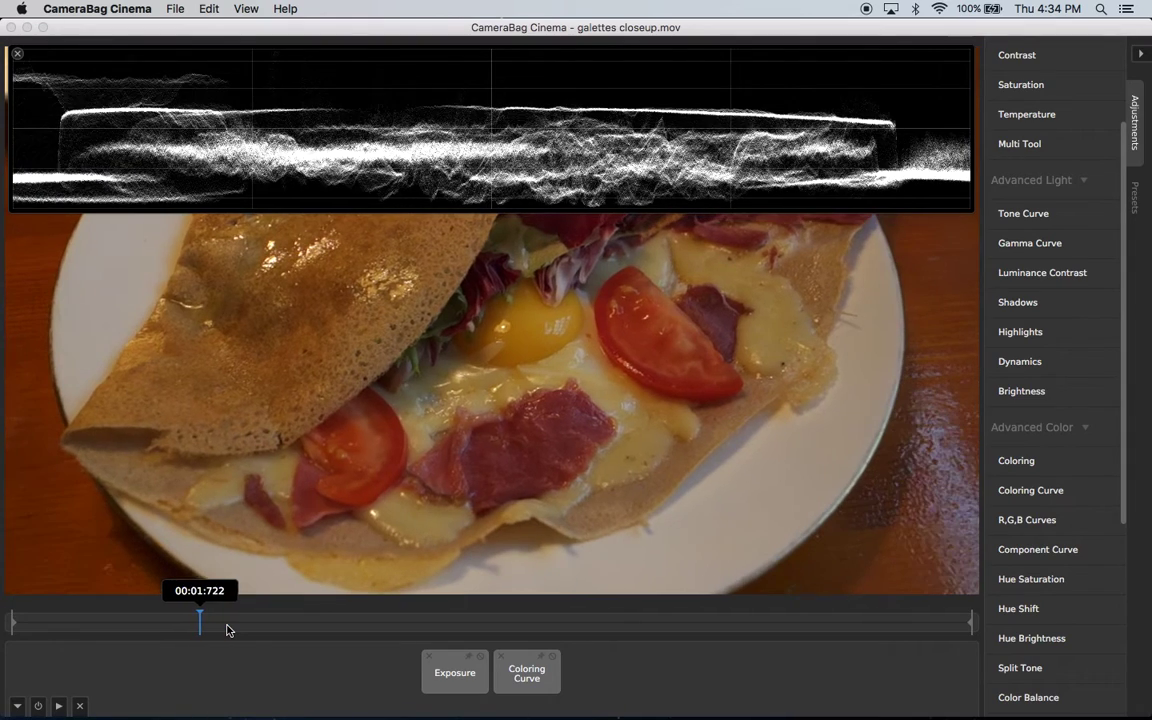
pyautogui.press('Right')
pyautogui.press('Right')
pyautogui.press('Right')
pyautogui.press('Right')
pyautogui.press('Right')
pyautogui.press('Right')
pyautogui.press('Right')
pyautogui.press('Right')
pyautogui.press('Right')
pyautogui.press('Right')
pyautogui.press('Right')
pyautogui.press('Right')
pyautogui.press('Right')
pyautogui.press('Right')
pyautogui.press('Right')
pyautogui.press('Right')
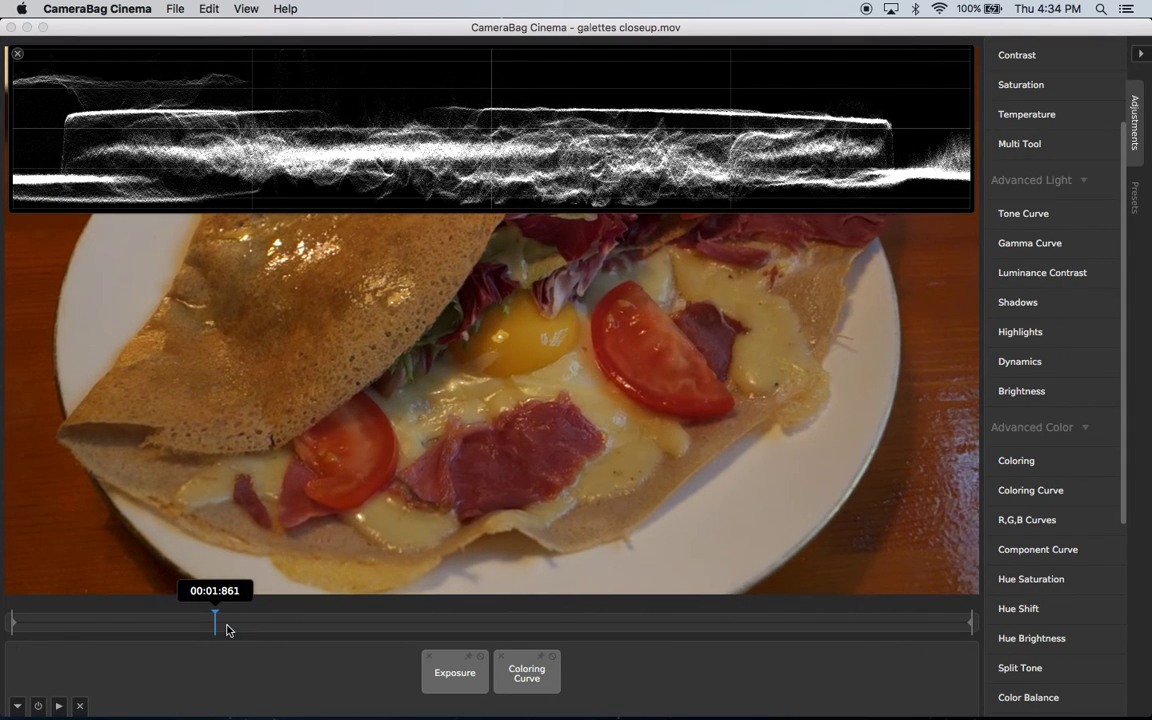
pyautogui.press('Right')
pyautogui.press('Right')
pyautogui.press('Right')
pyautogui.press('Right')
pyautogui.press('Right')
pyautogui.press('Right')
pyautogui.press('Right')
pyautogui.press('Left')
pyautogui.press('Left')
pyautogui.press('Left')
pyautogui.press('Left')
pyautogui.press('Left')
pyautogui.press('Left')
pyautogui.press('Left')
pyautogui.press('Left')
pyautogui.press('Left')
pyautogui.press('Left')
pyautogui.press('Left')
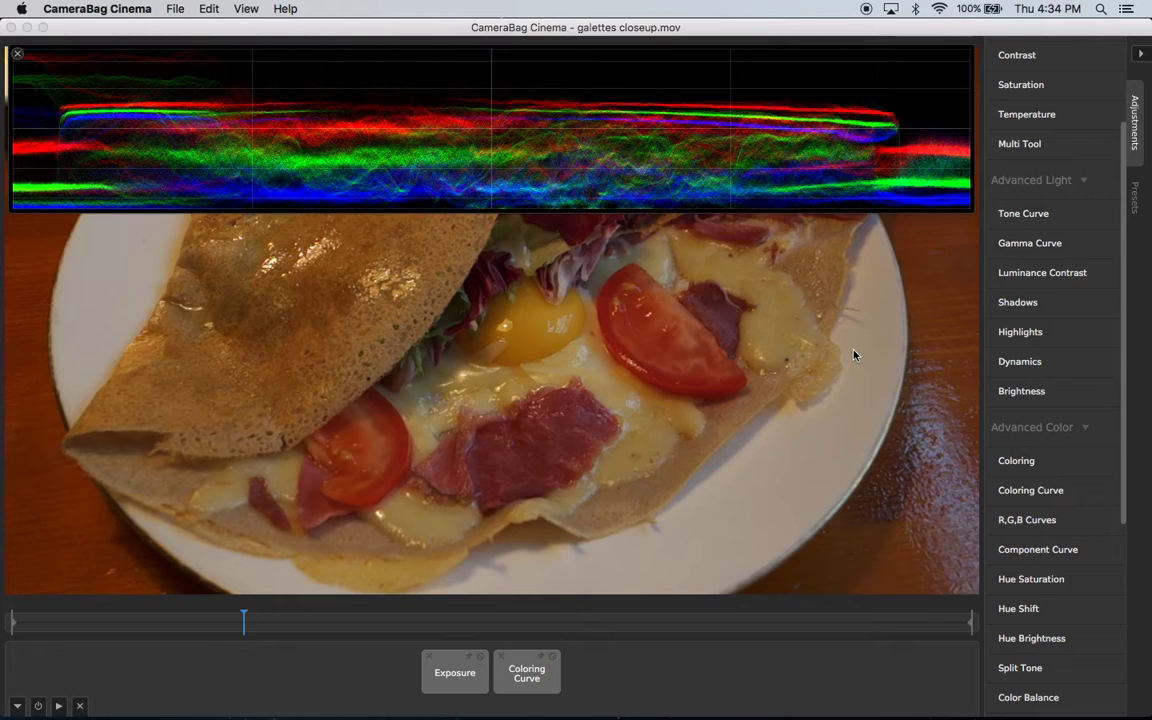
pyautogui.click(527, 673)
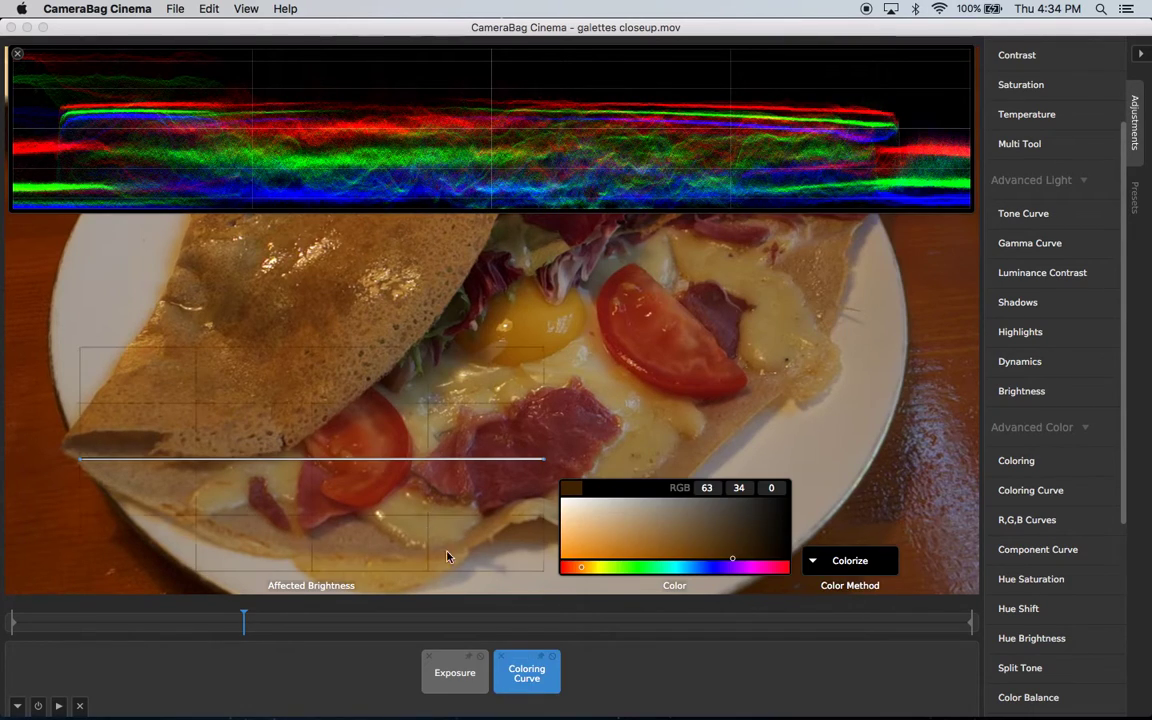
# - Pull the Coloring Curve's affected-brightness line down into a dip, then finish editing it
pyautogui.moveTo(468, 463); pyautogui.dragTo(545, 540)
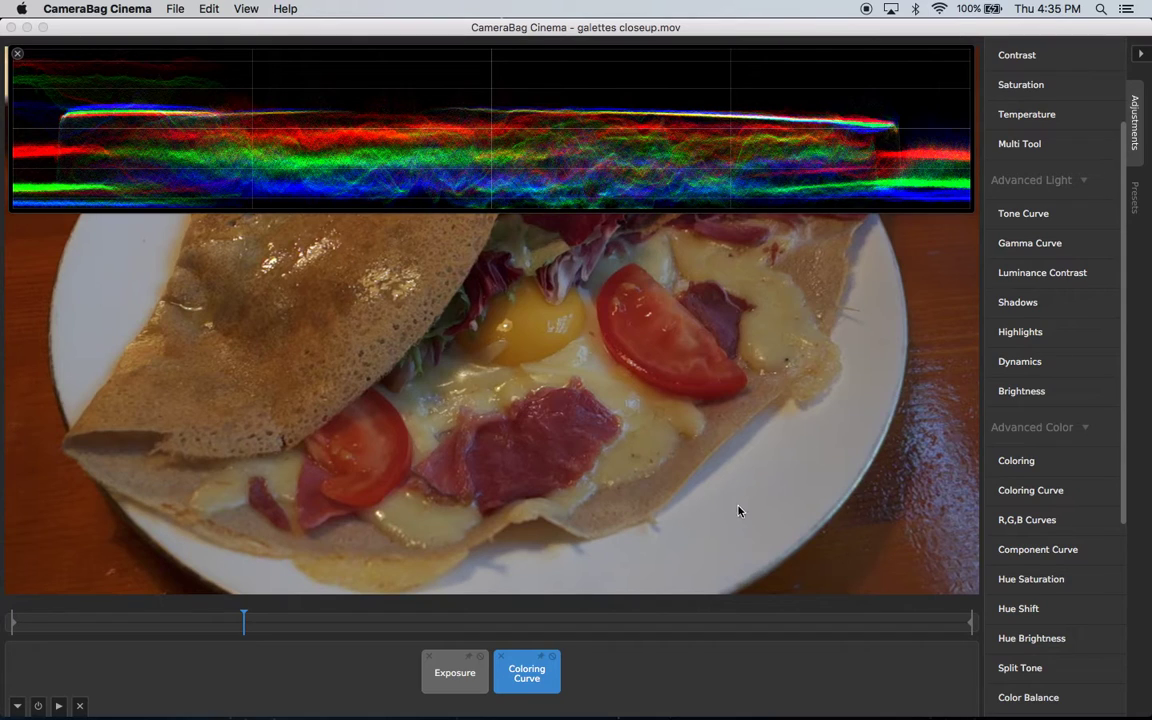
pyautogui.moveTo(556, 676)
pyautogui.click(638, 697)
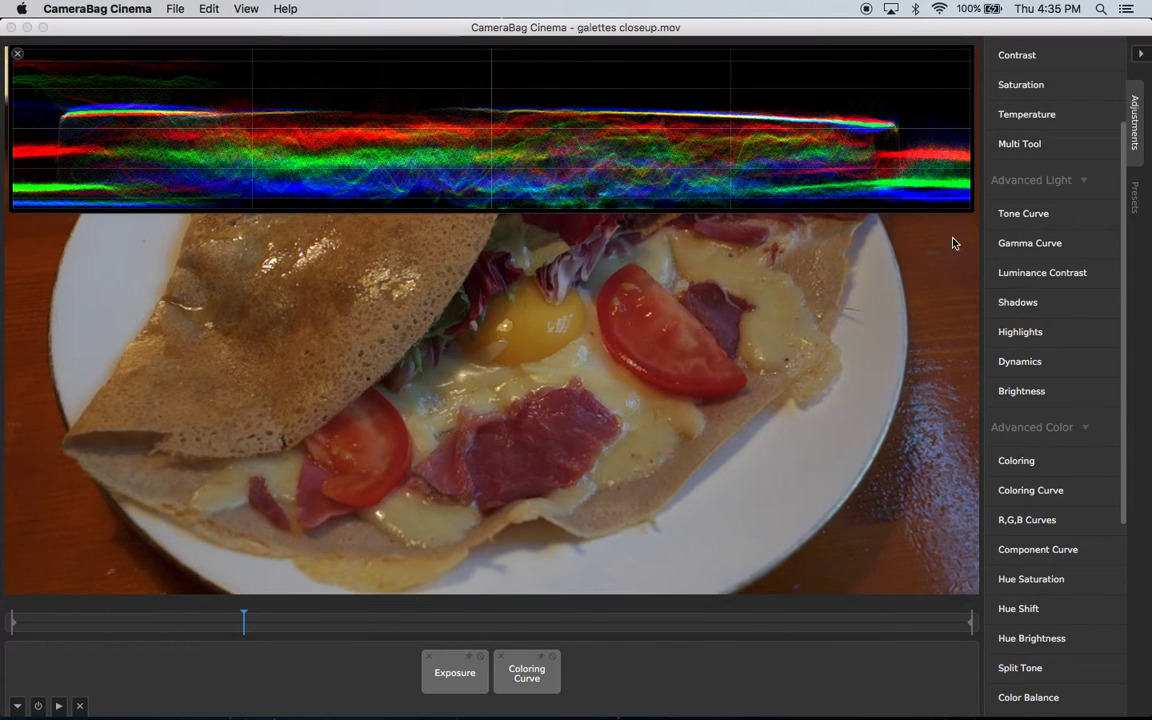
# - Shrink the waveform to a small box, switch it to chrominance, and add a Saturation adjustment
pyautogui.moveTo(966, 210); pyautogui.dragTo(339, 226)
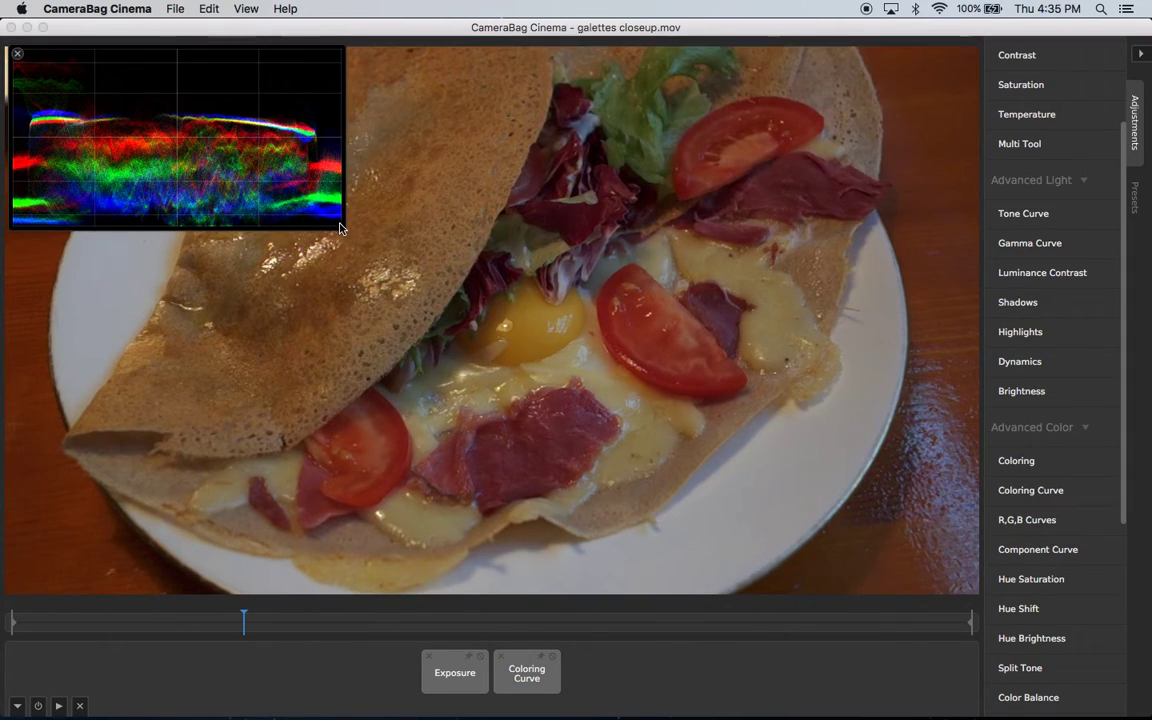
pyautogui.click(339, 226)
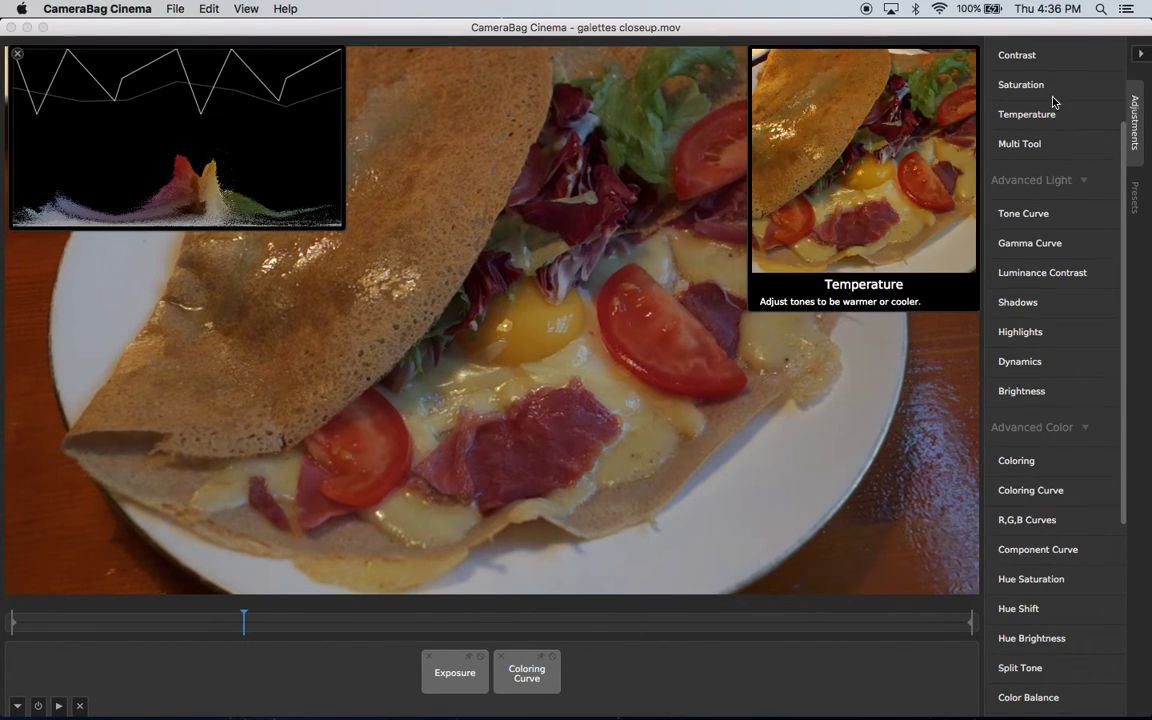
pyautogui.click(982, 87)
# - Raise Saturation from 50 to about 74.65, then further to about 89.89
pyautogui.moveTo(487, 567); pyautogui.dragTo(585, 552)
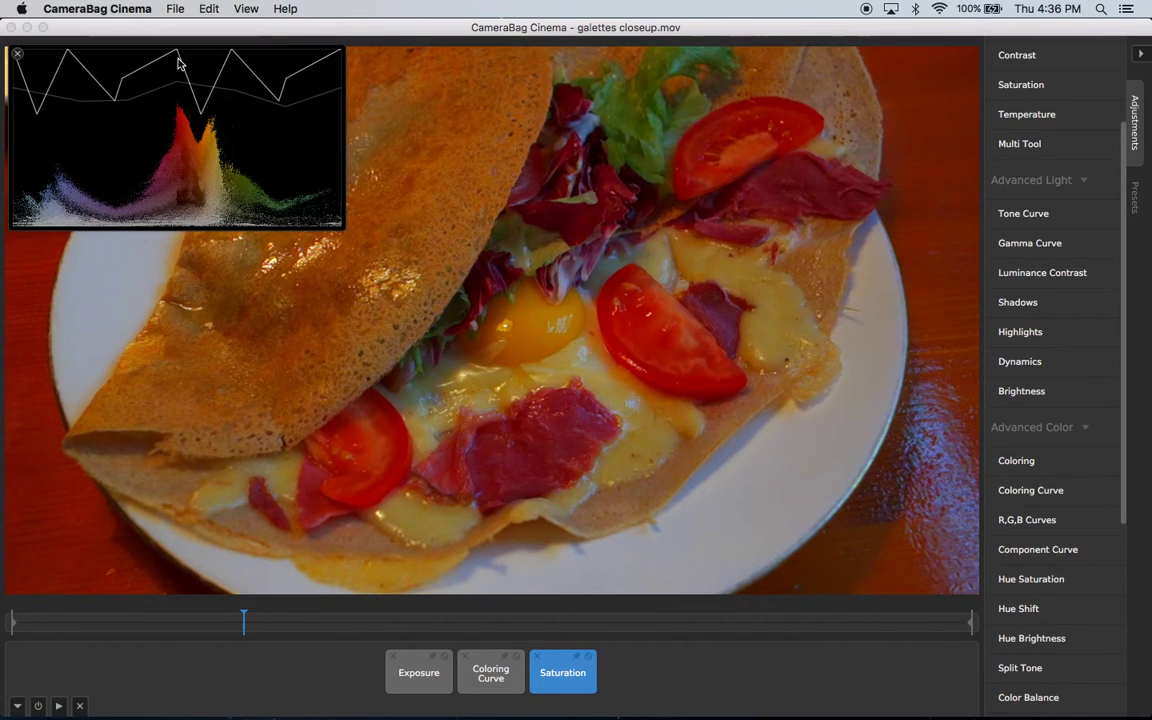
pyautogui.moveTo(544, 654)
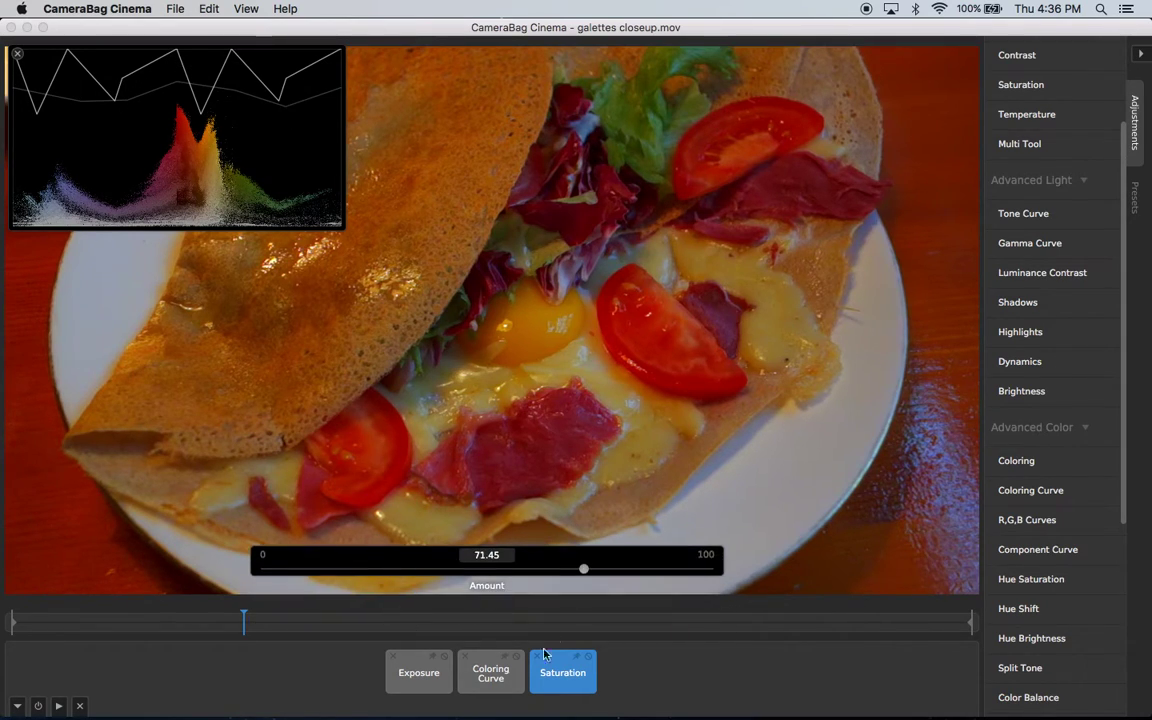
pyautogui.moveTo(586, 568)
pyautogui.mouseDown()
pyautogui.moveTo(703, 562)
pyautogui.moveTo(591, 565)
pyautogui.mouseUp()
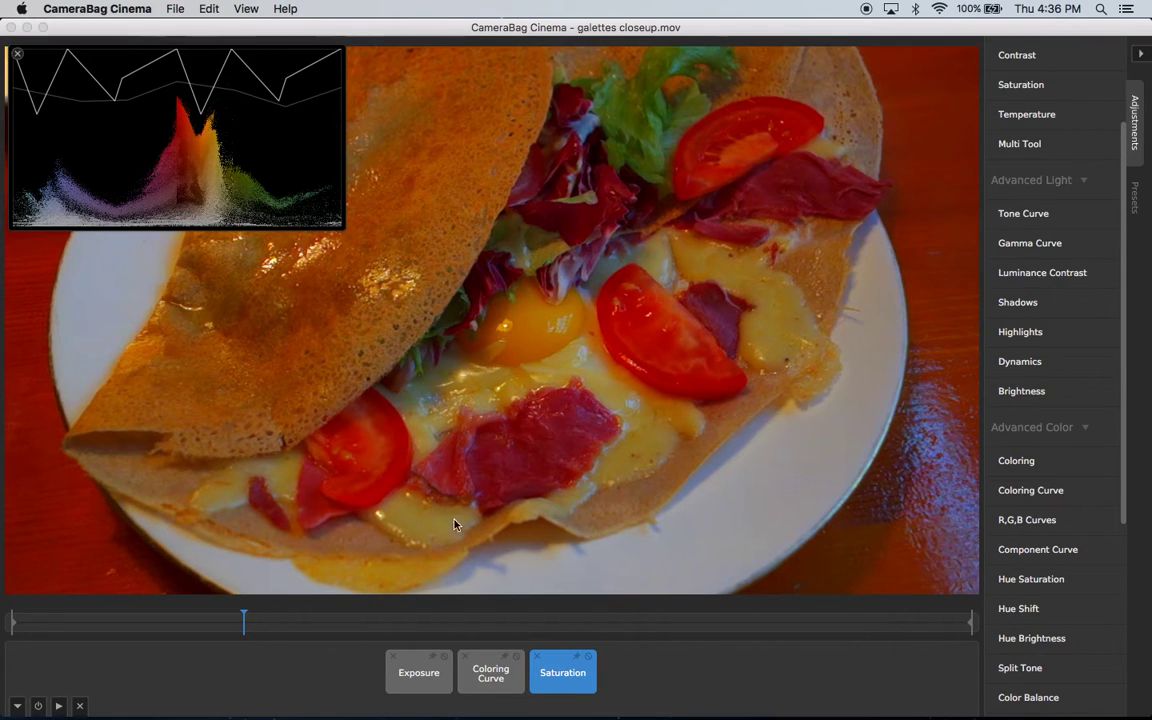
# - Lower Saturation to about 62.59, slightly enlarge the chrominance scope, and scrub the playhead forward
pyautogui.moveTo(571, 689)
pyautogui.click(560, 570)
pyautogui.moveTo(560, 570); pyautogui.dragTo(544, 572)
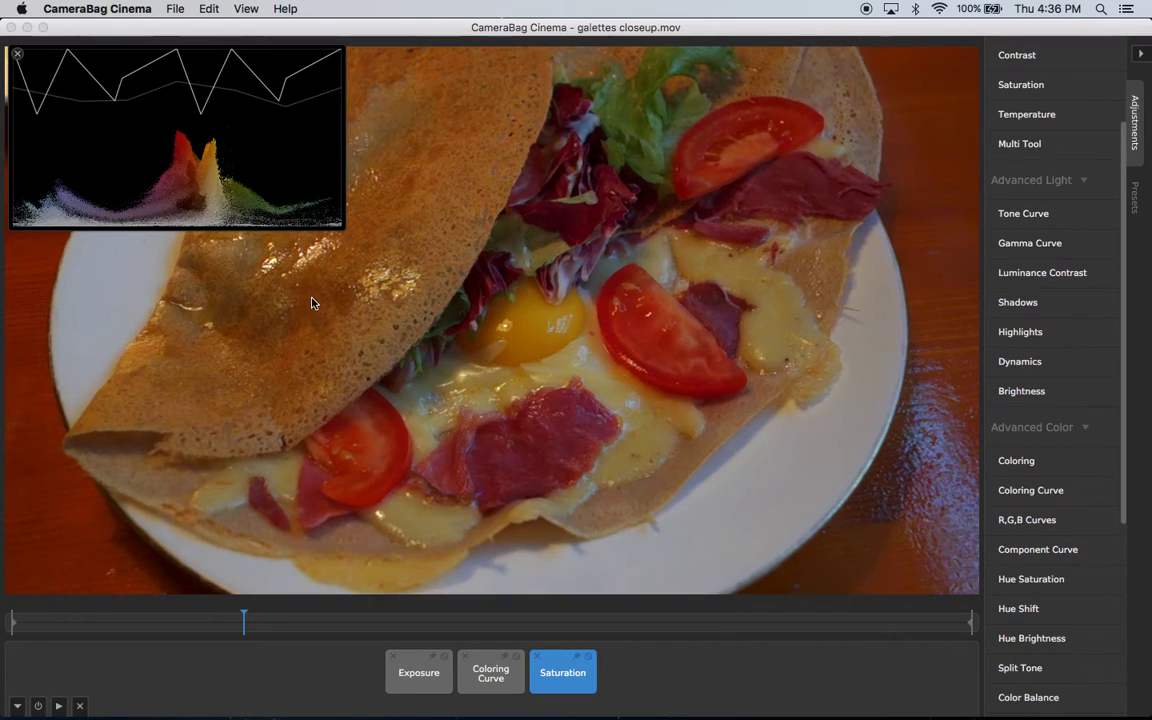
pyautogui.moveTo(540, 650)
pyautogui.moveTo(343, 227)
pyautogui.mouseDown()
pyautogui.moveTo(316, 226)
pyautogui.moveTo(350, 227)
pyautogui.mouseUp()
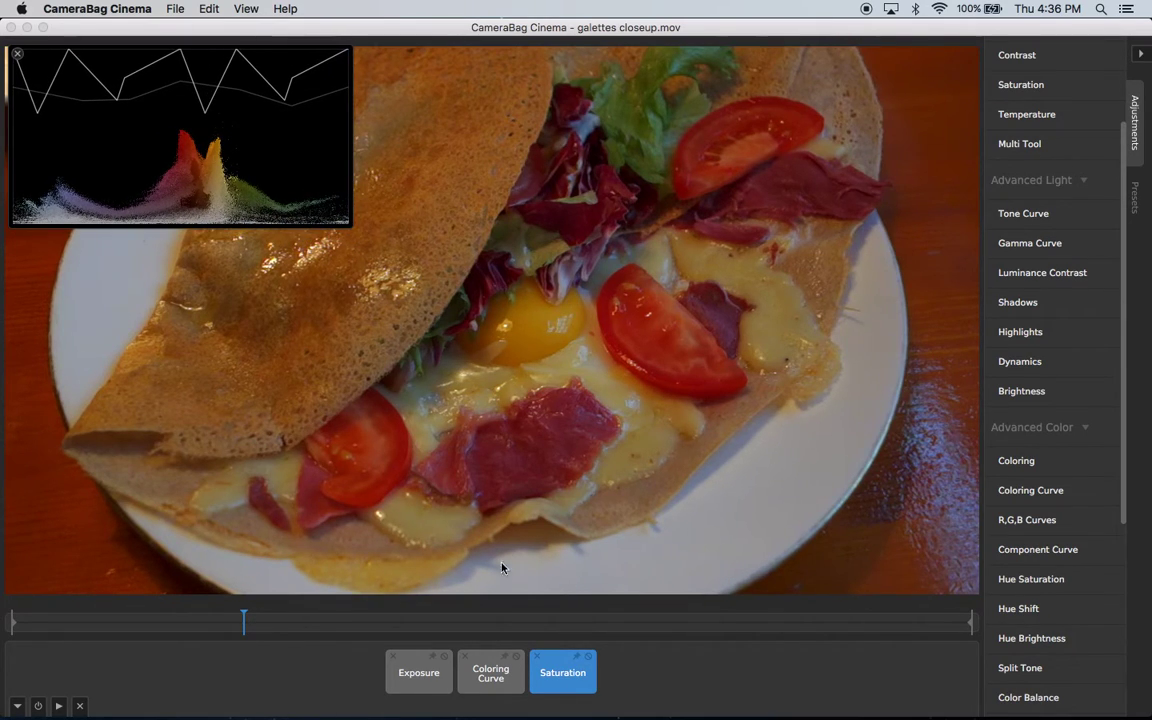
pyautogui.click(643, 687)
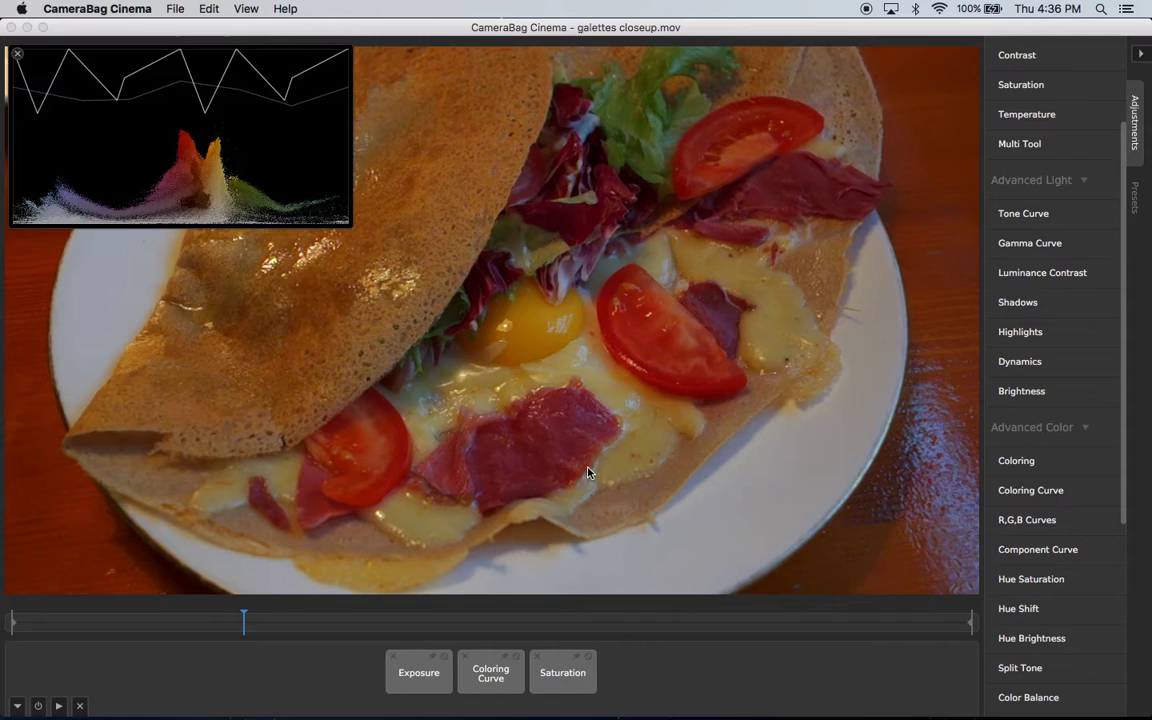
pyautogui.moveTo(289, 621)
pyautogui.mouseDown()
pyautogui.moveTo(373, 626)
pyautogui.moveTo(303, 626)
pyautogui.mouseUp()
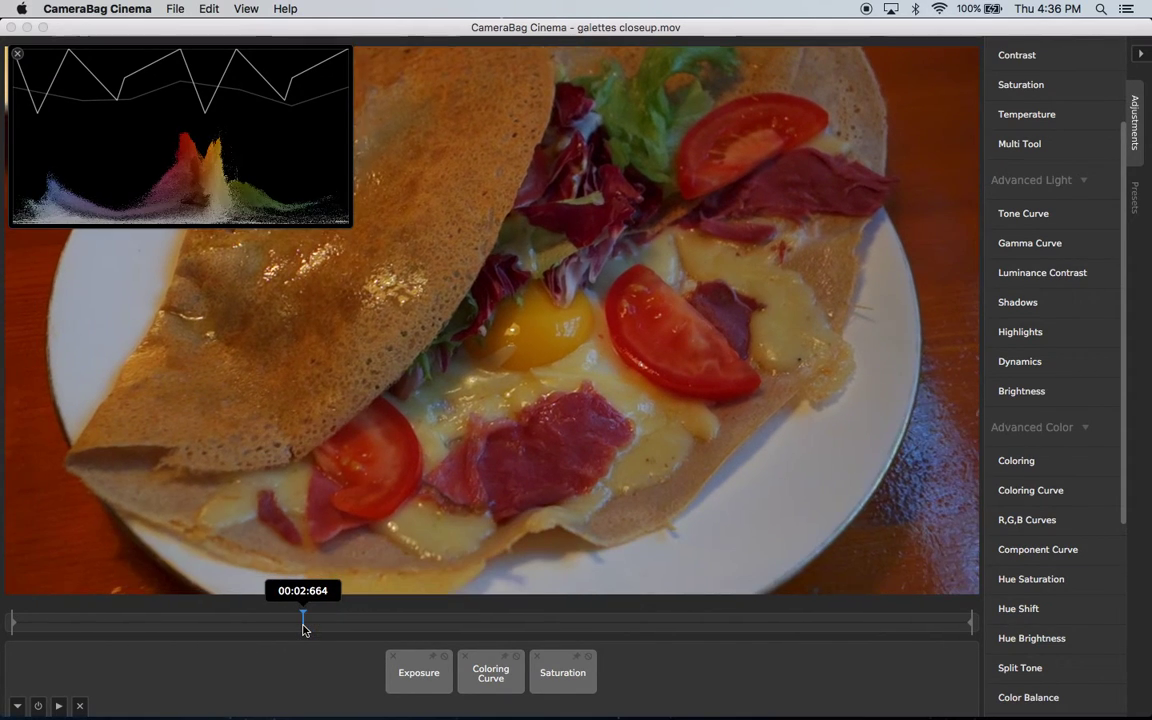